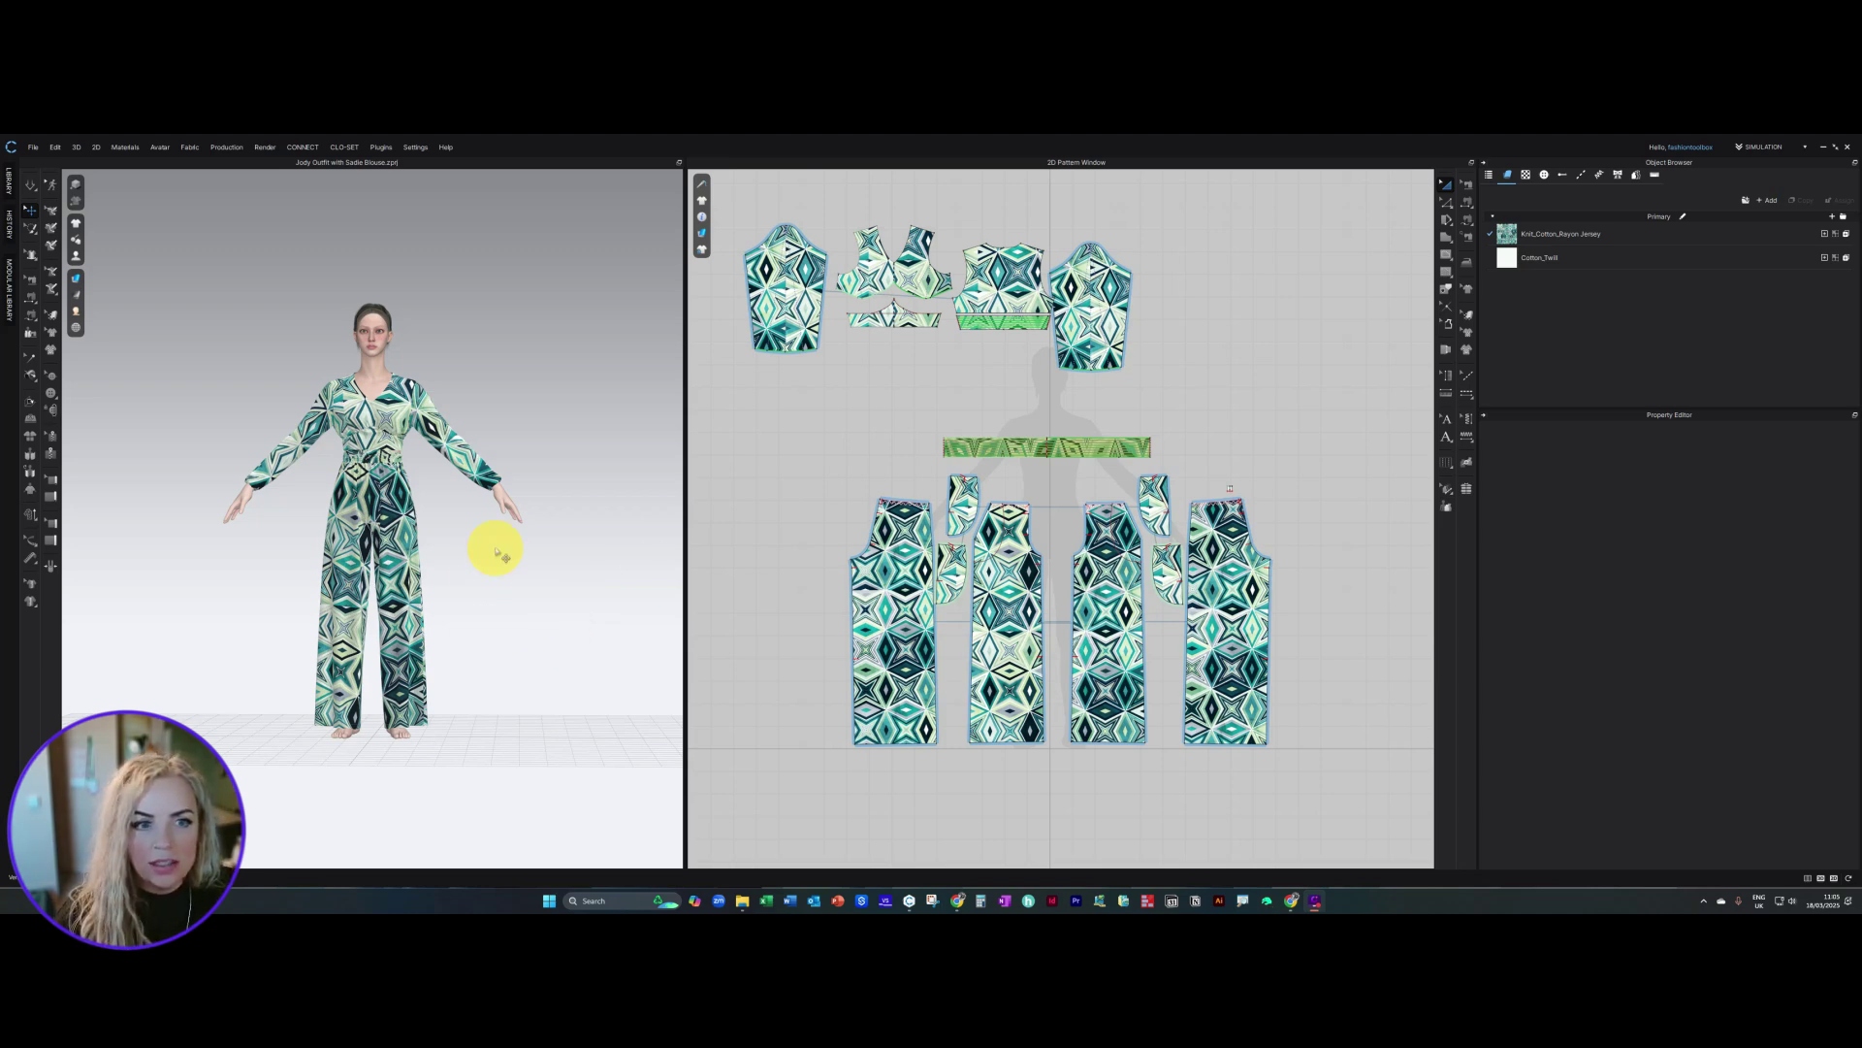
# Step: Start an OBJ export of the jumpsuit, enter a capitalised file name and confirm the save
pyautogui.moveTo(582, 613)
pyautogui.mouseDown(button='right')
pyautogui.moveTo(561, 582)
pyautogui.moveTo(284, 559)
pyautogui.moveTo(240, 582)
pyautogui.moveTo(269, 600)
pyautogui.moveTo(494, 560)
pyautogui.moveTo(739, 554)
pyautogui.moveTo(508, 556)
pyautogui.mouseUp(button='right')
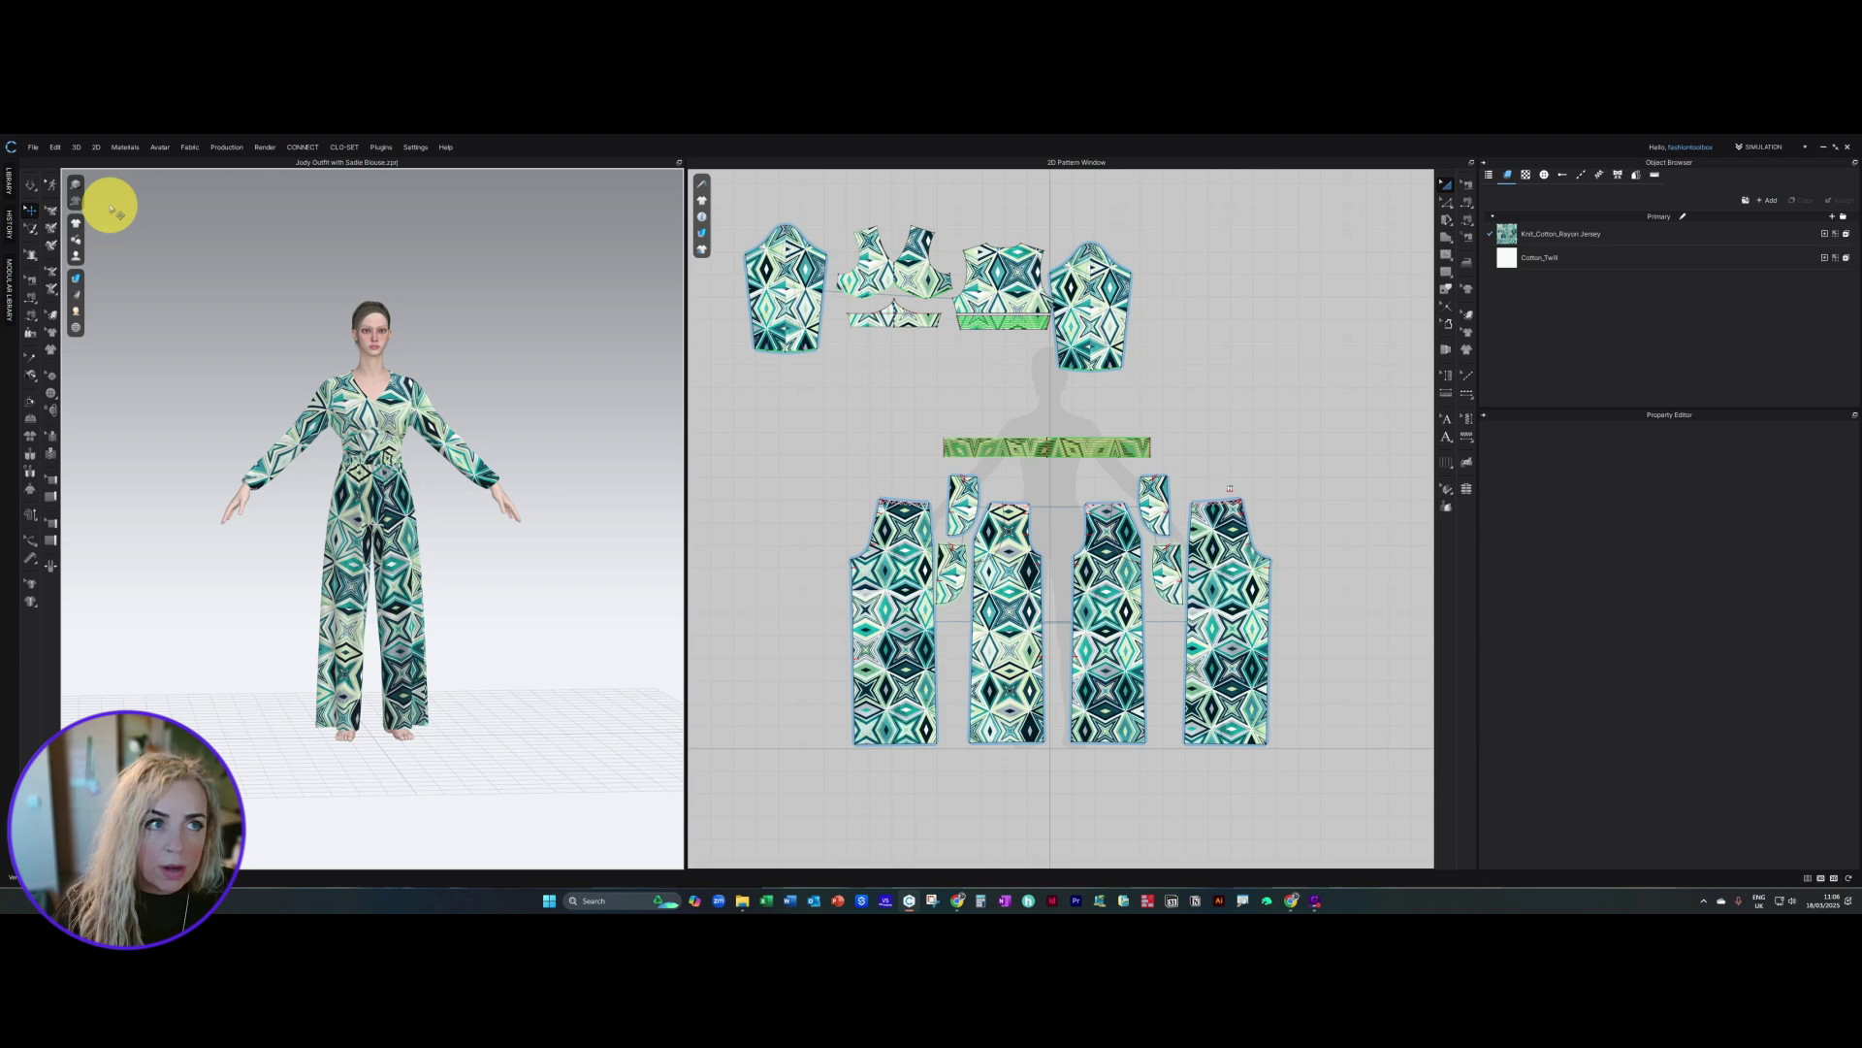
pyautogui.click(32, 147)
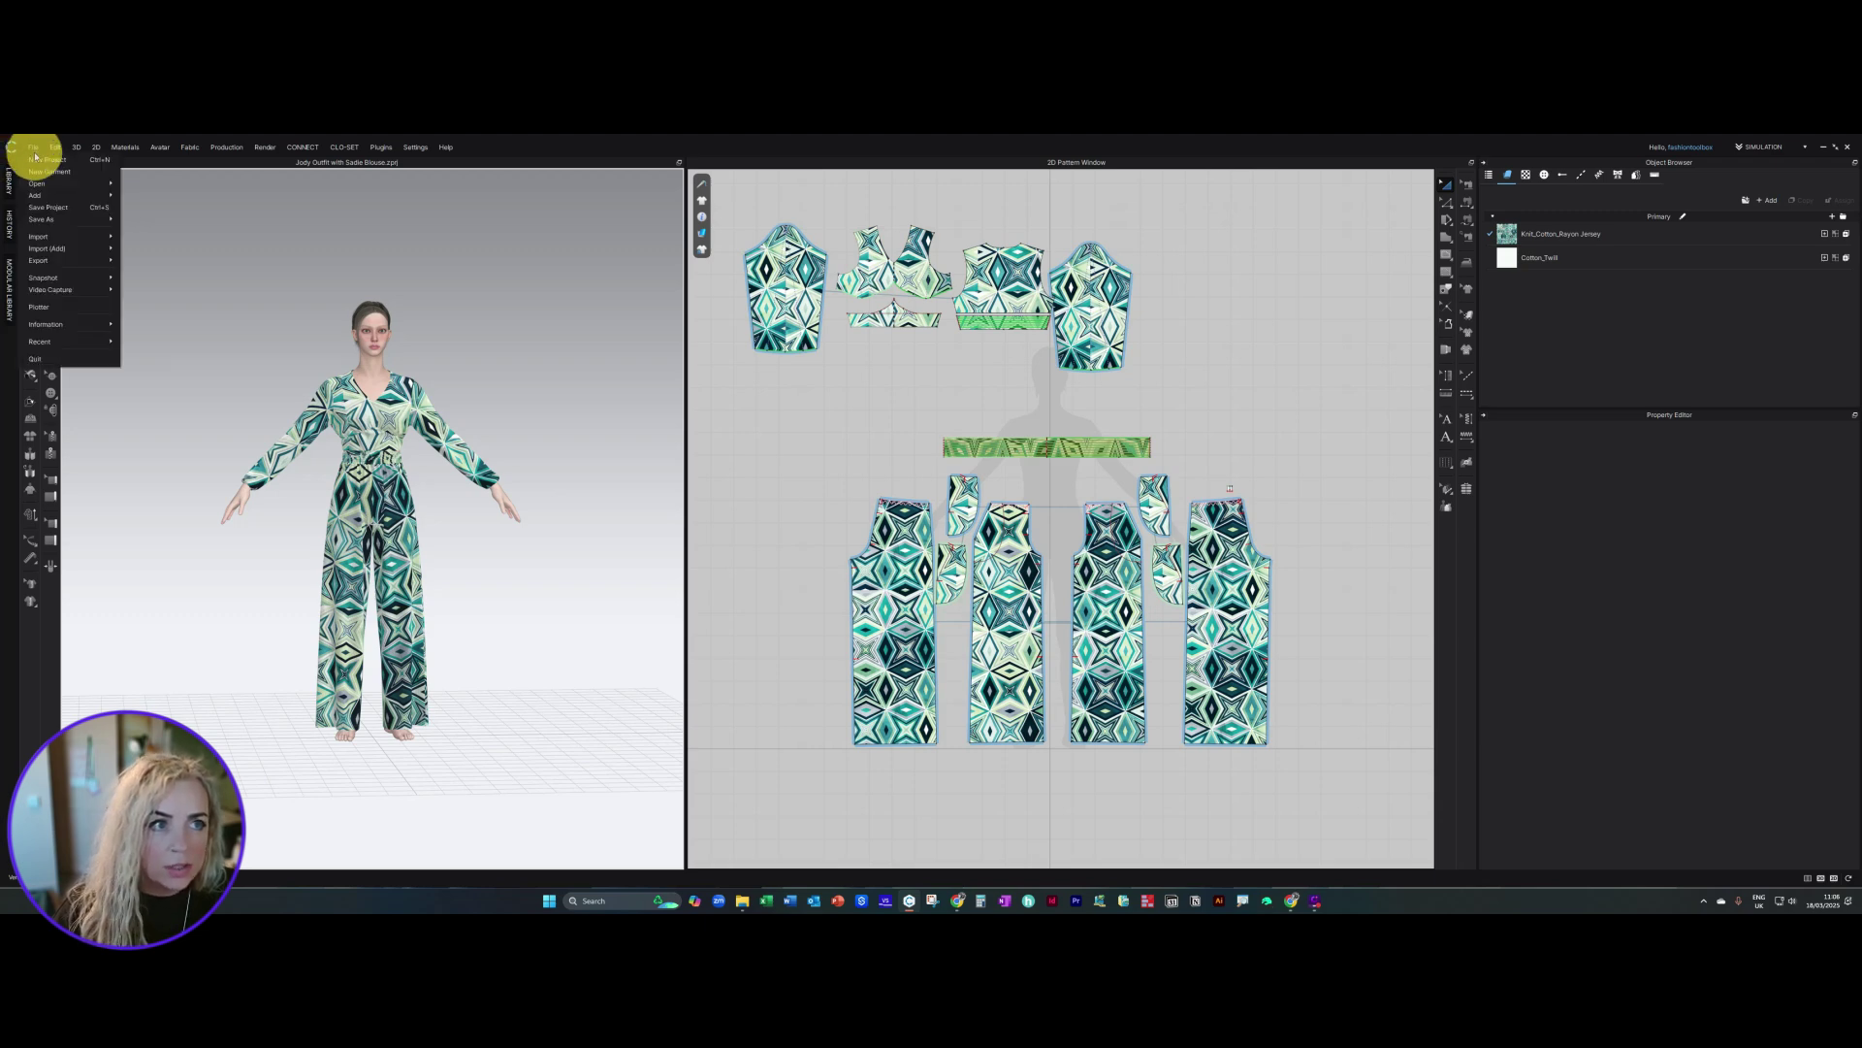
pyautogui.moveTo(45, 259)
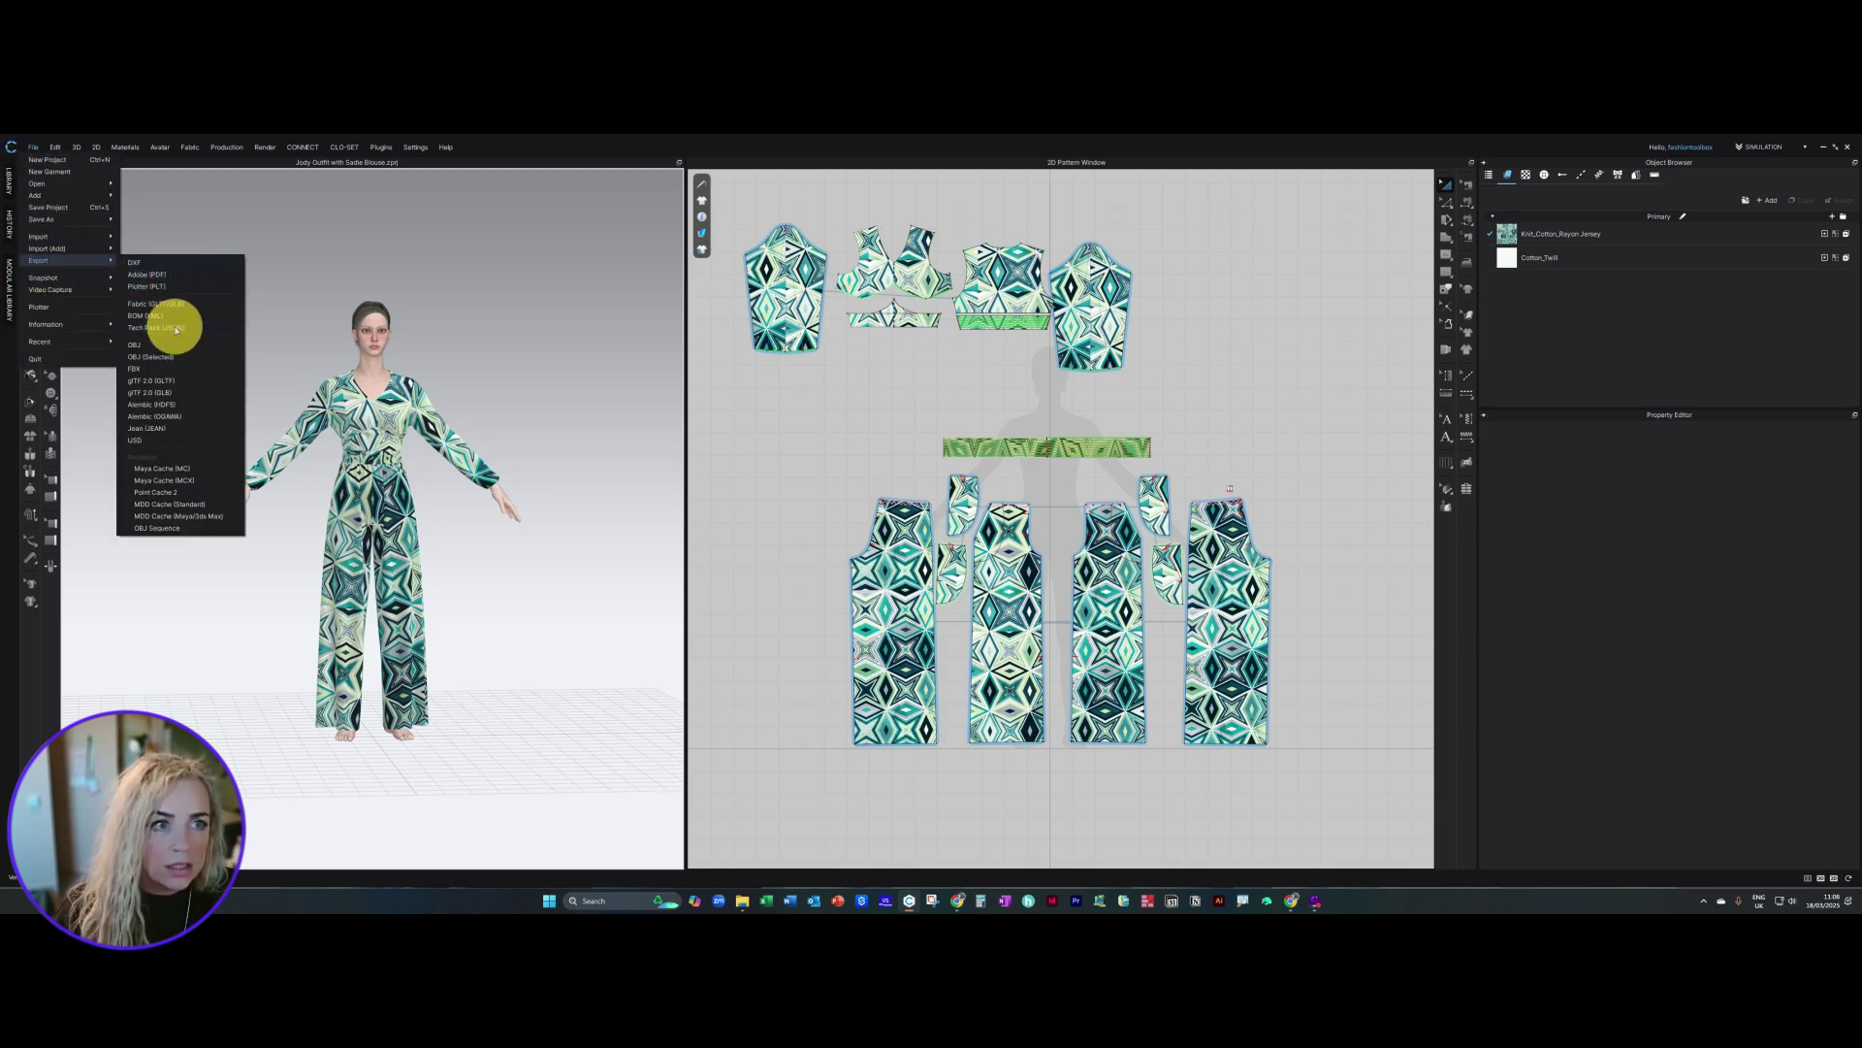
pyautogui.click(174, 327)
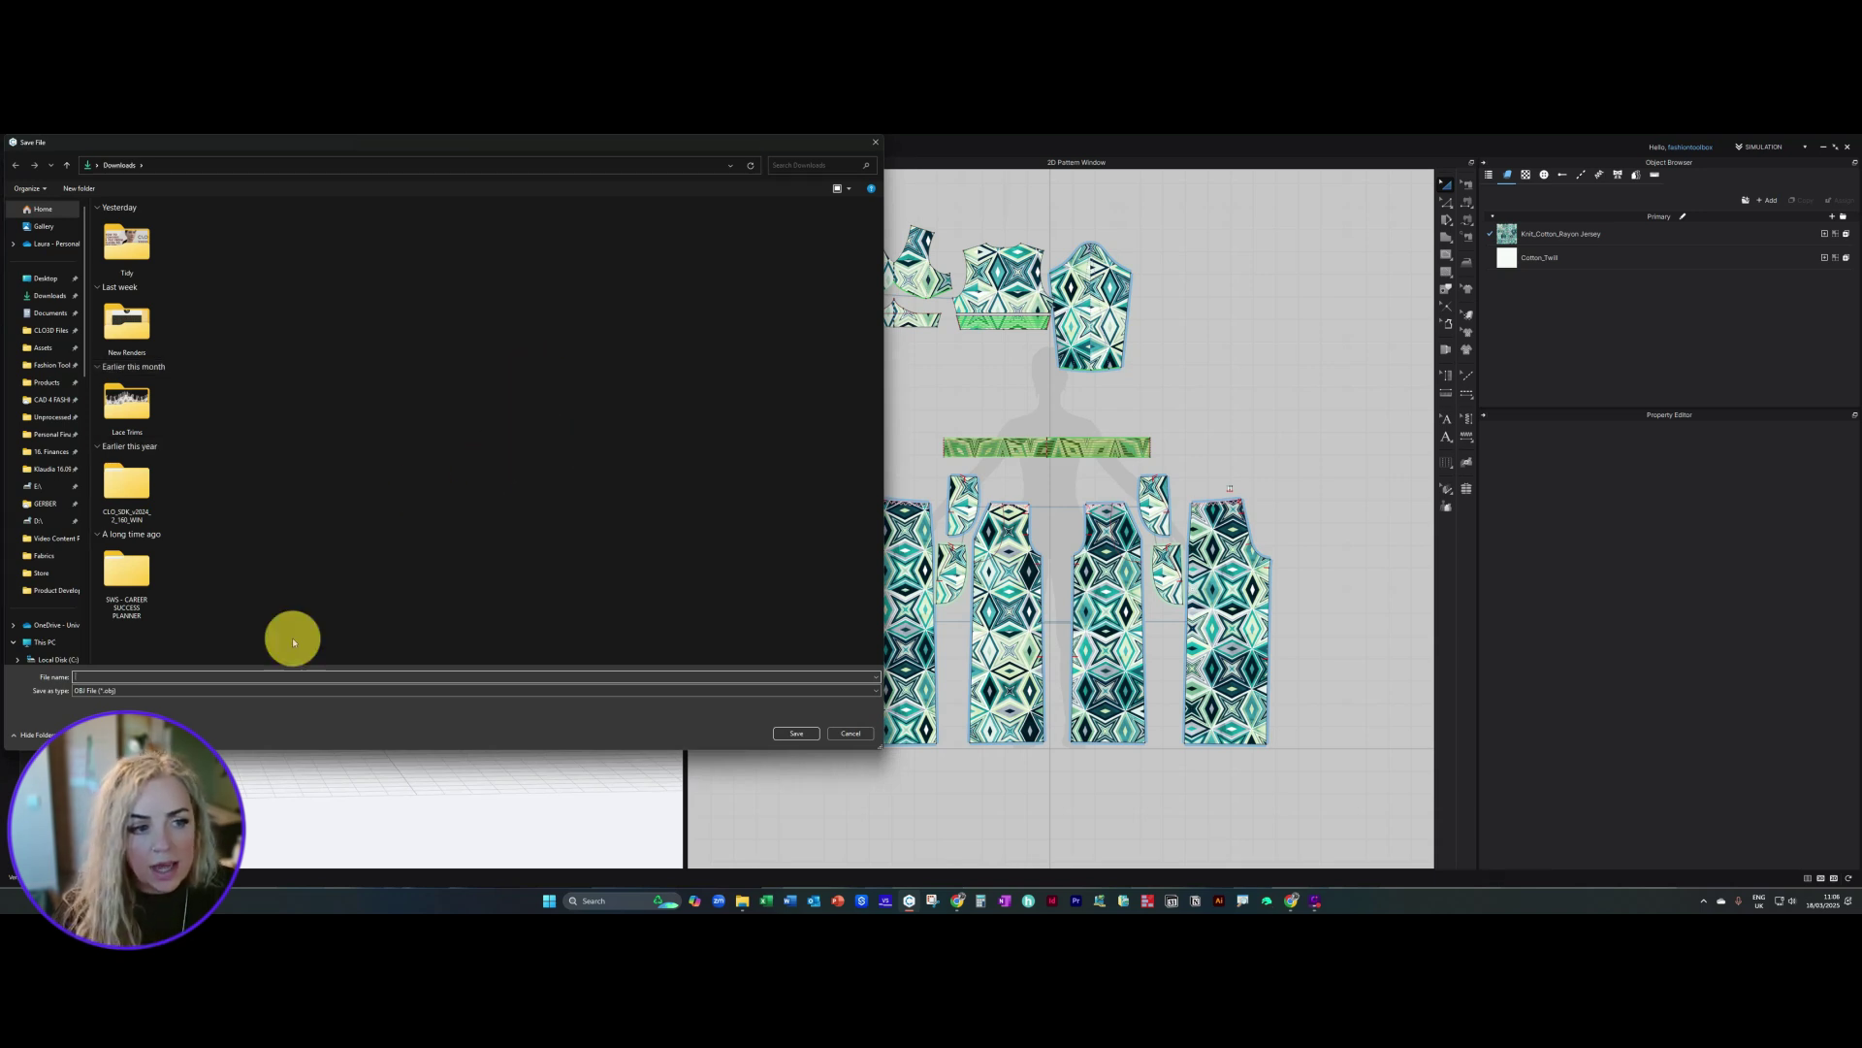
pyautogui.click(259, 678)
pyautogui.press('capslock')
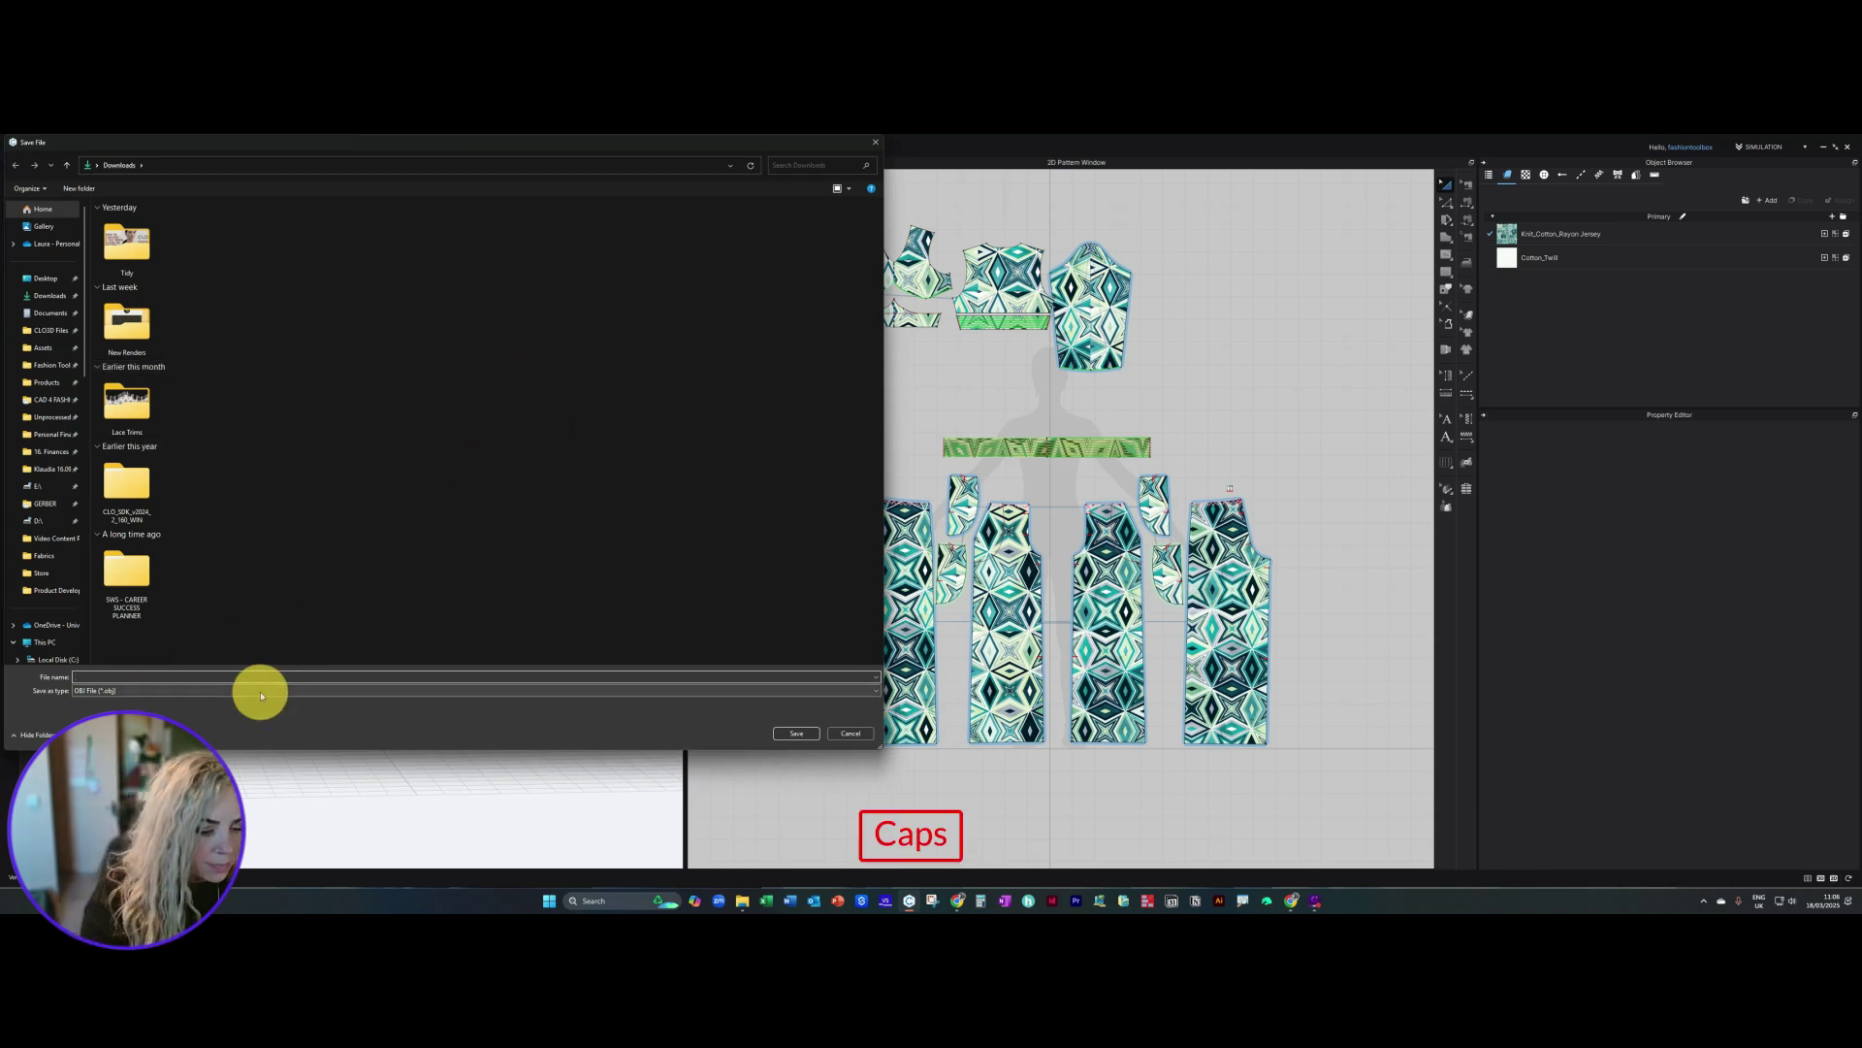
pyautogui.write('E')
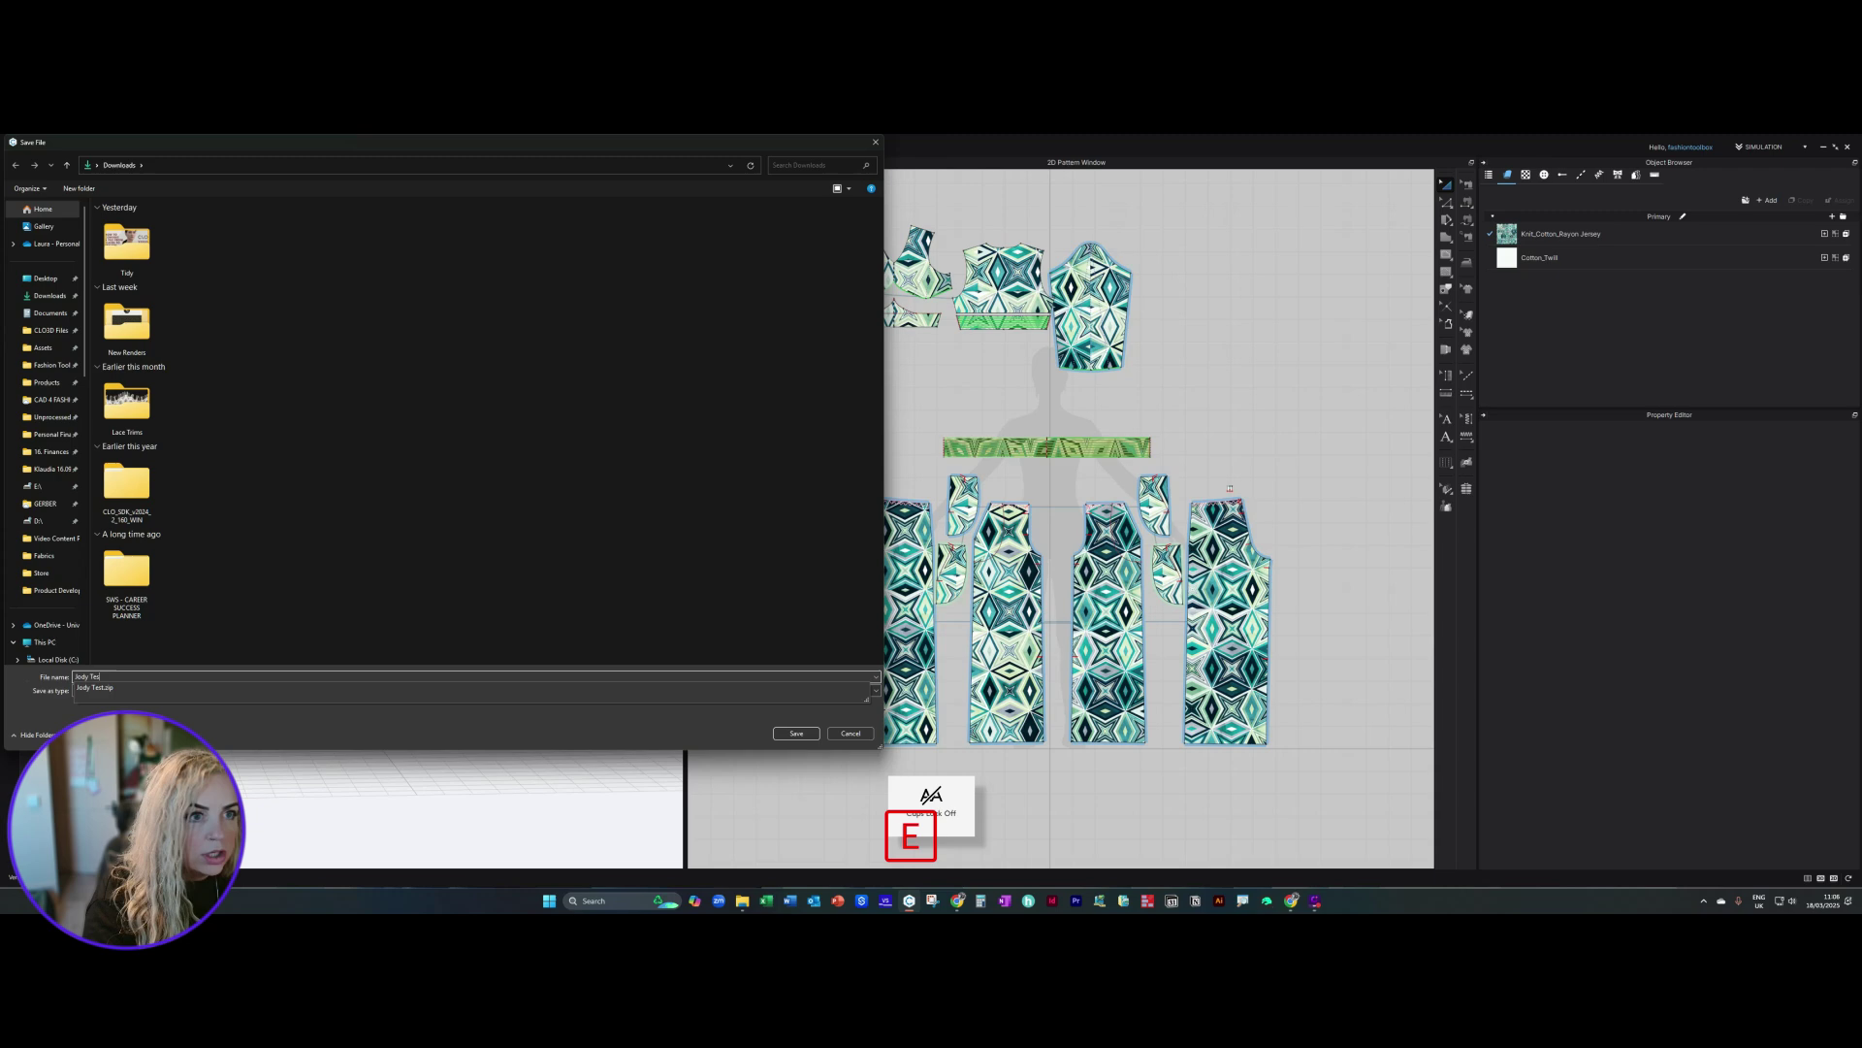
pyautogui.click(259, 693)
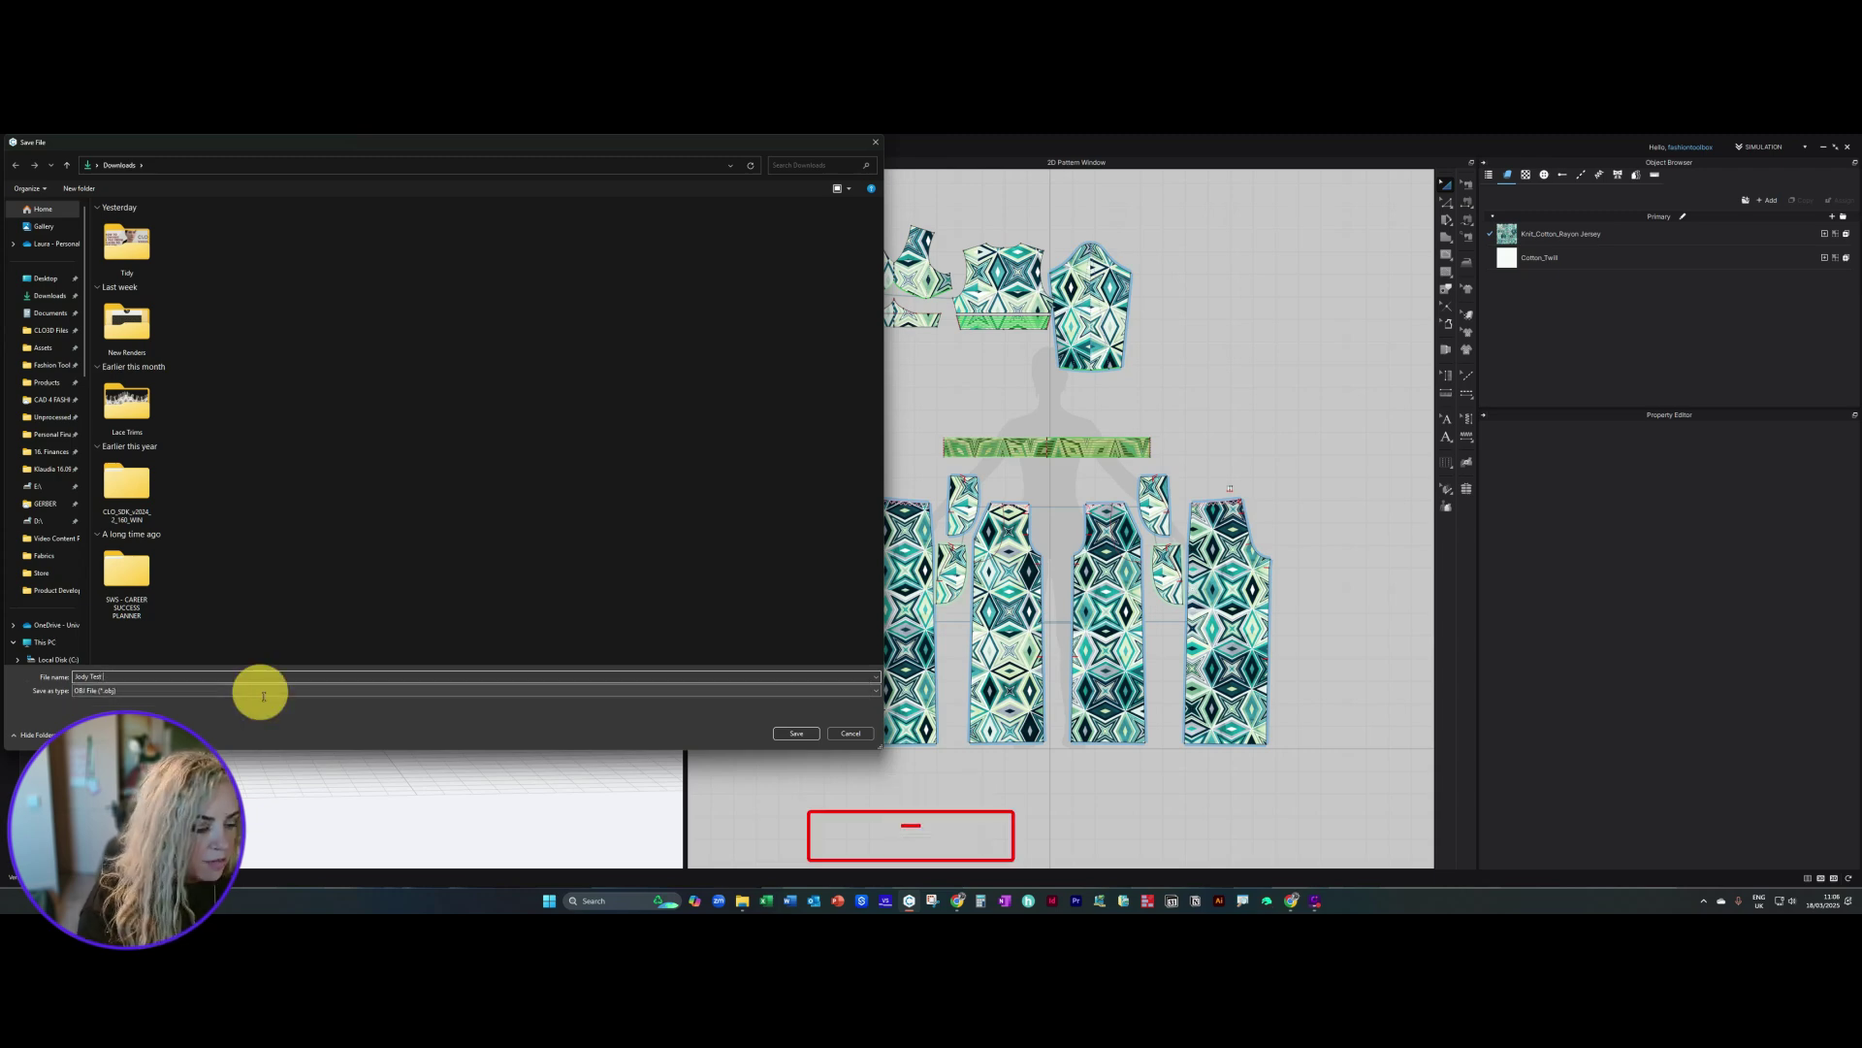
pyautogui.press('Return')
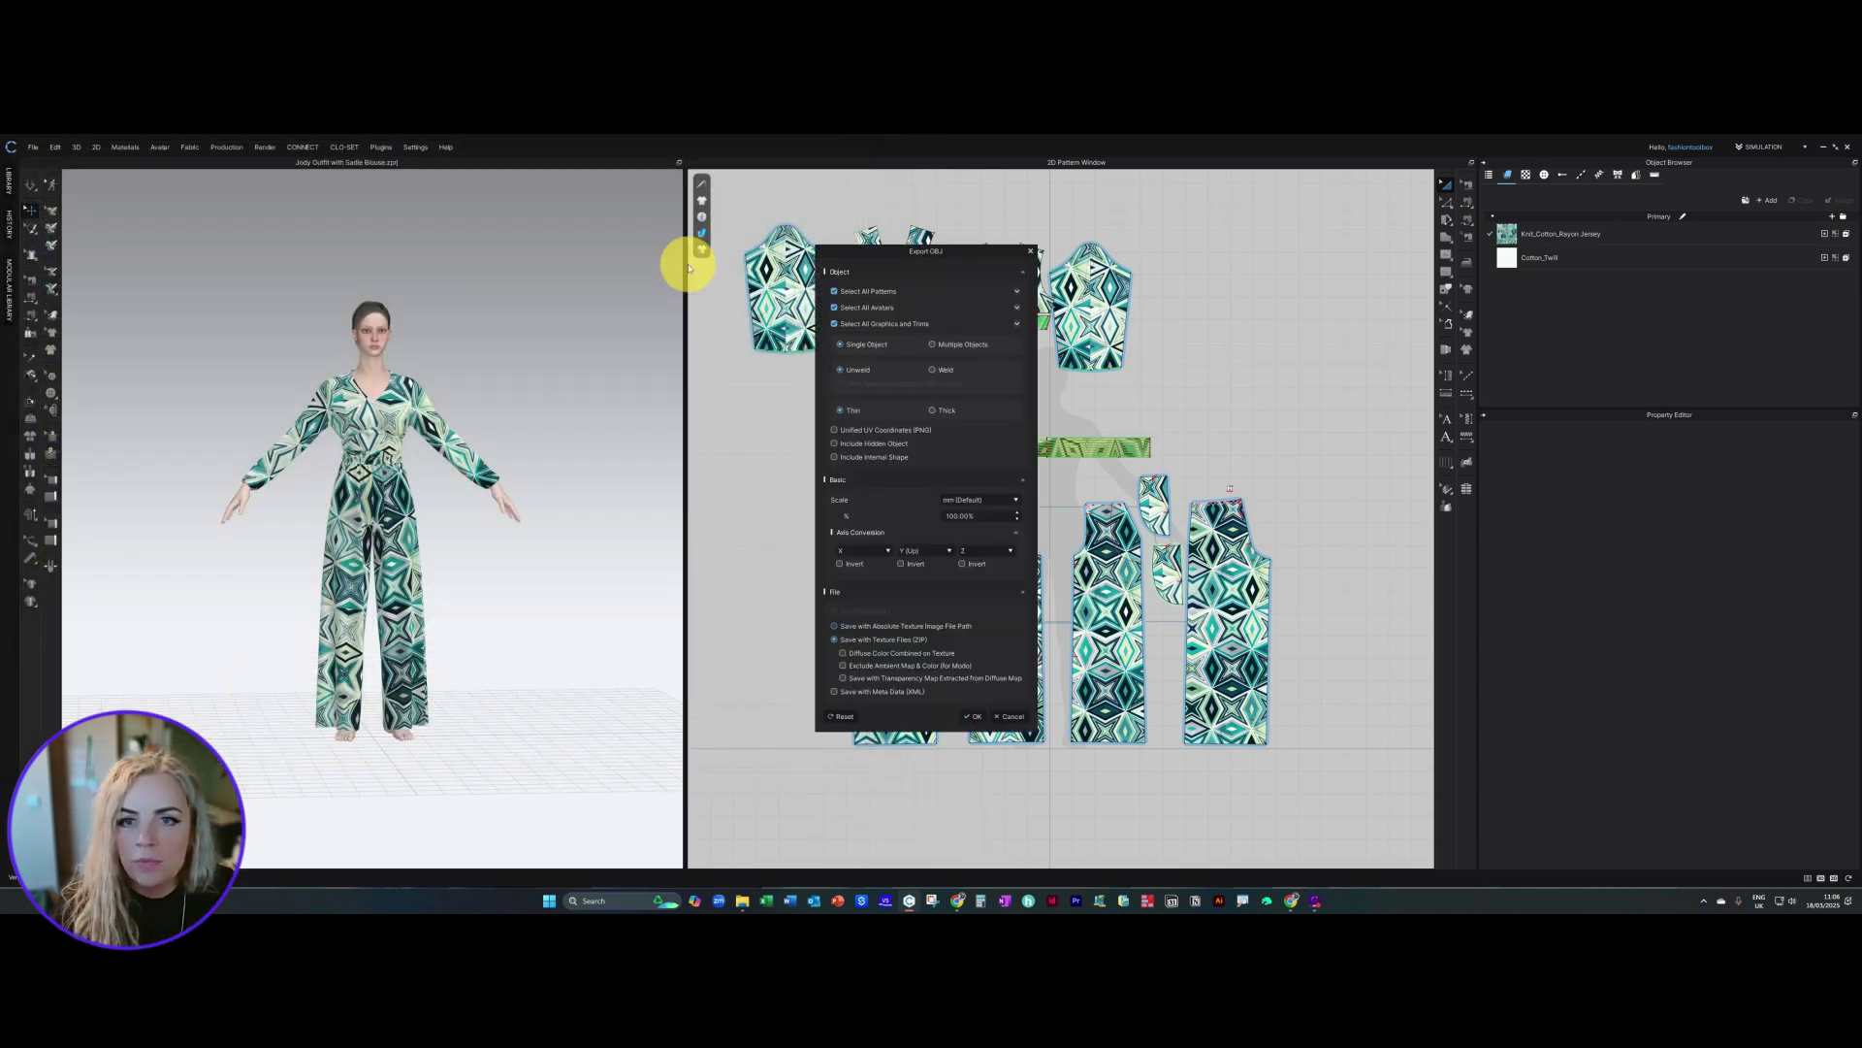
# Step: Run the OBJ export keeping Save with Texture Files (ZIP) selected
pyautogui.moveTo(917, 252); pyautogui.dragTo(683, 269)
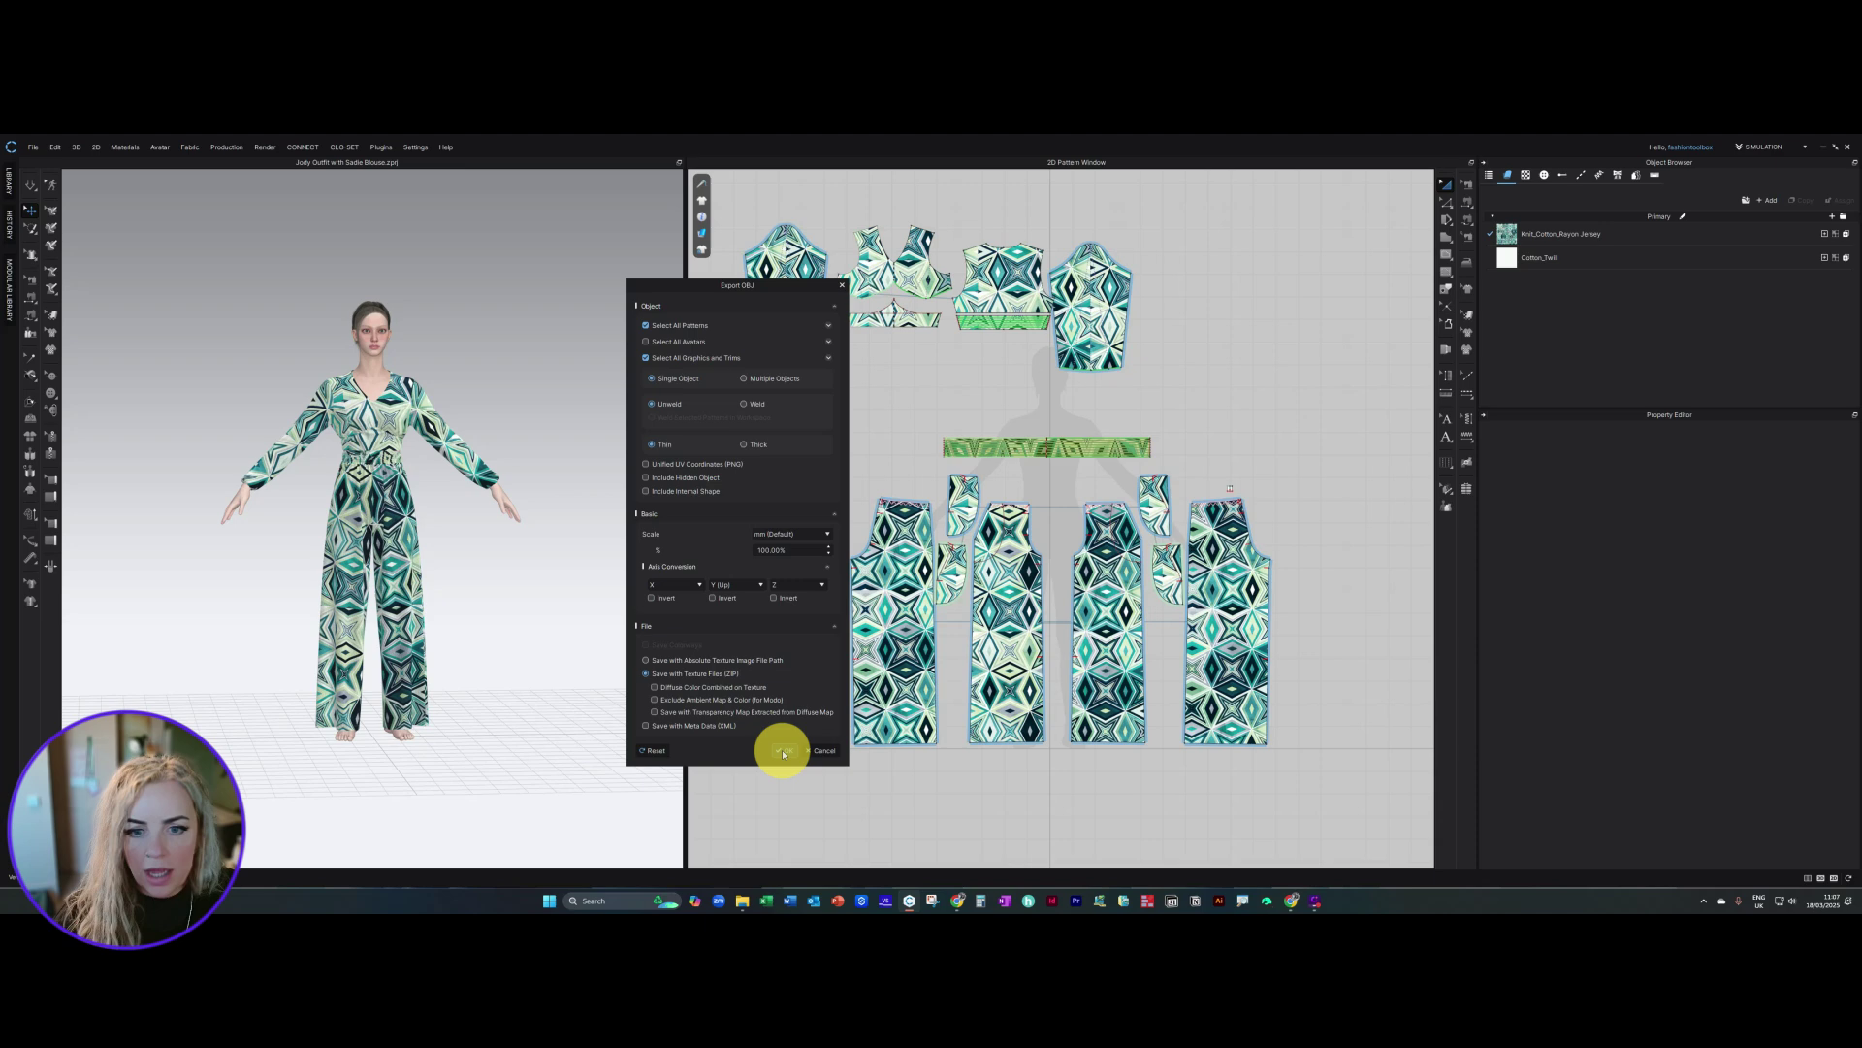
pyautogui.click(783, 752)
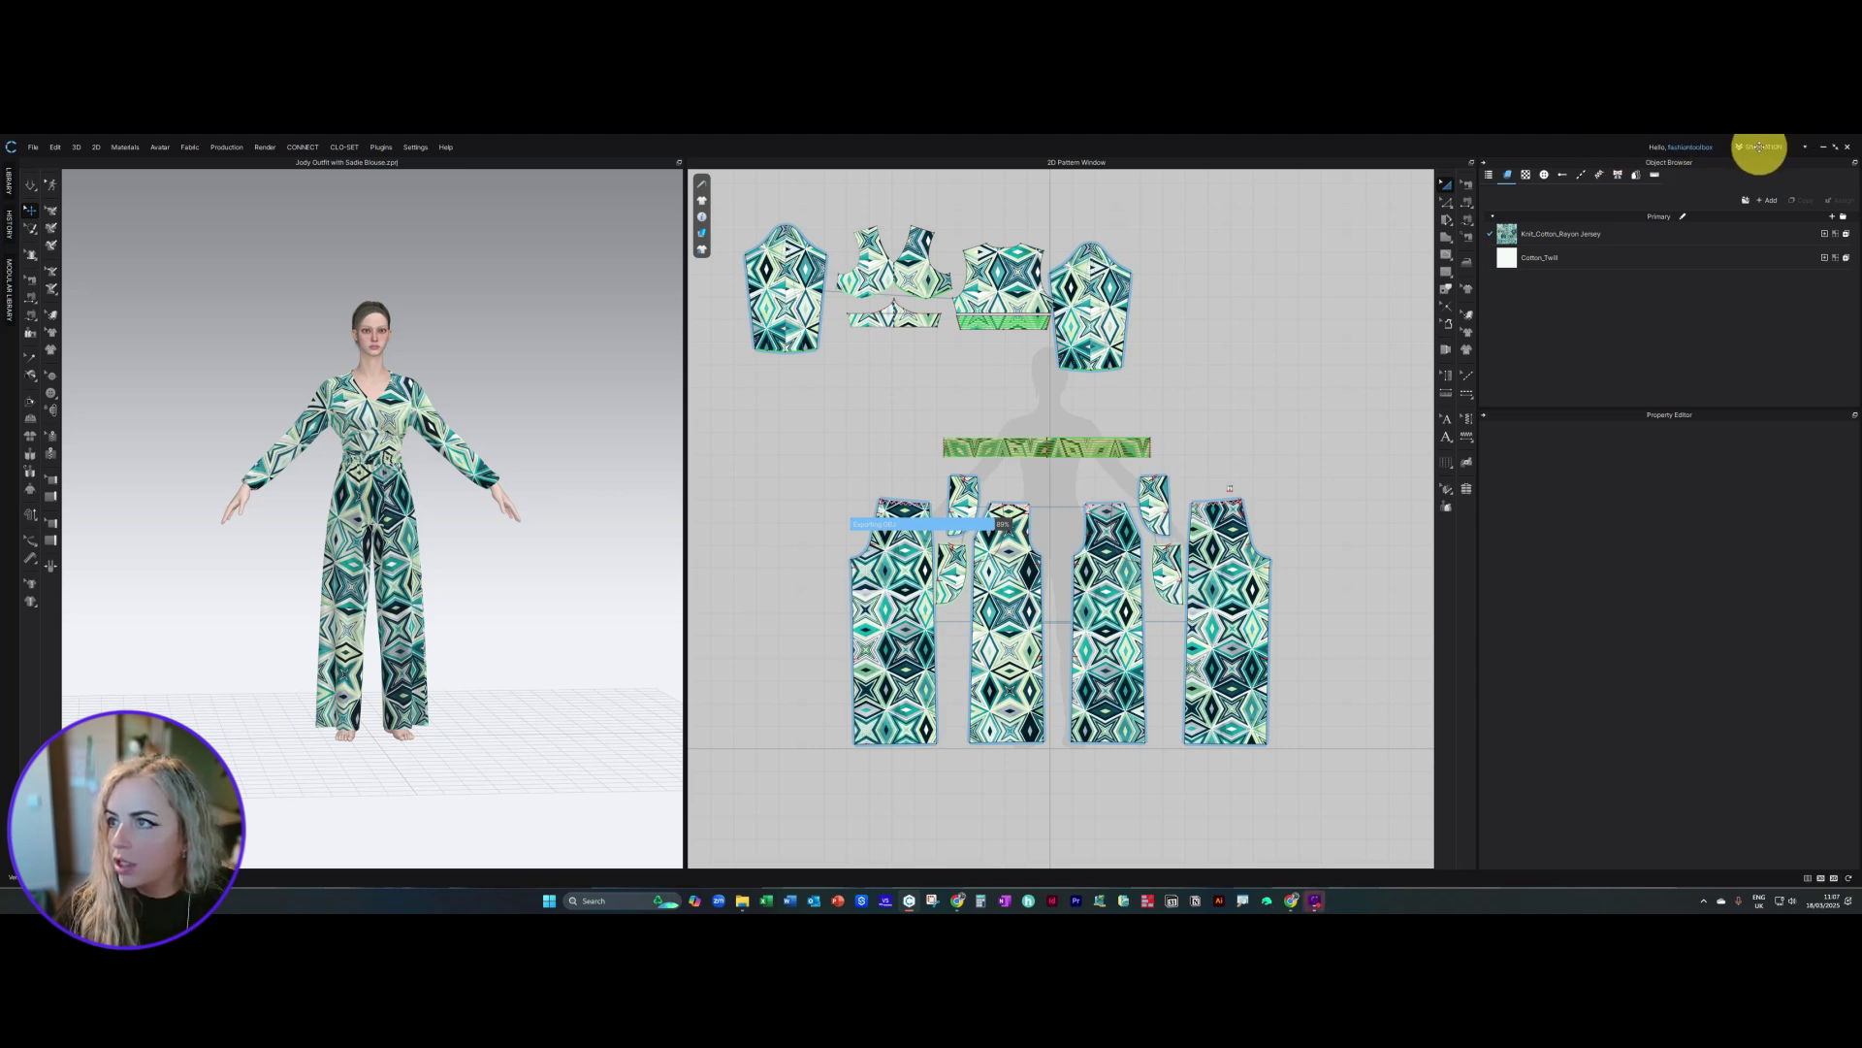
# Step: Minimize CLO 3D, close the project folder and log in to a blank Style3D project
pyautogui.click(1823, 151)
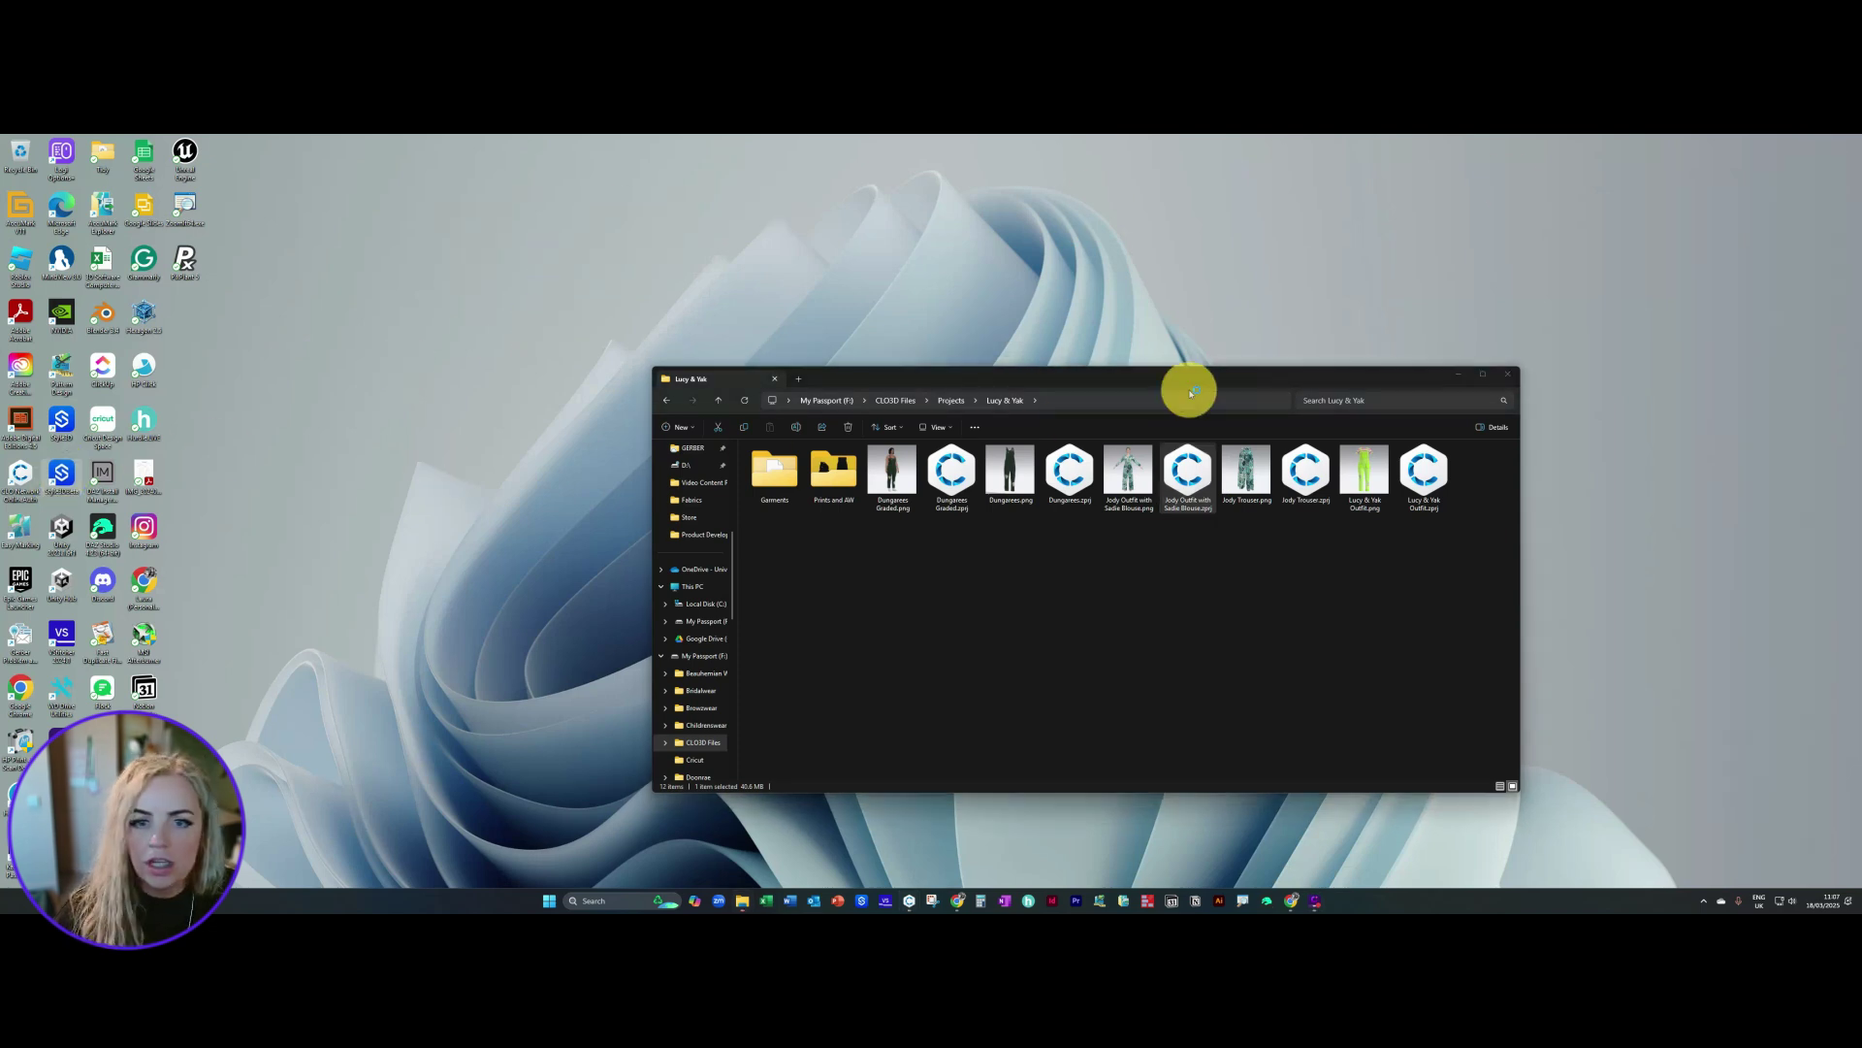
pyautogui.click(1456, 375)
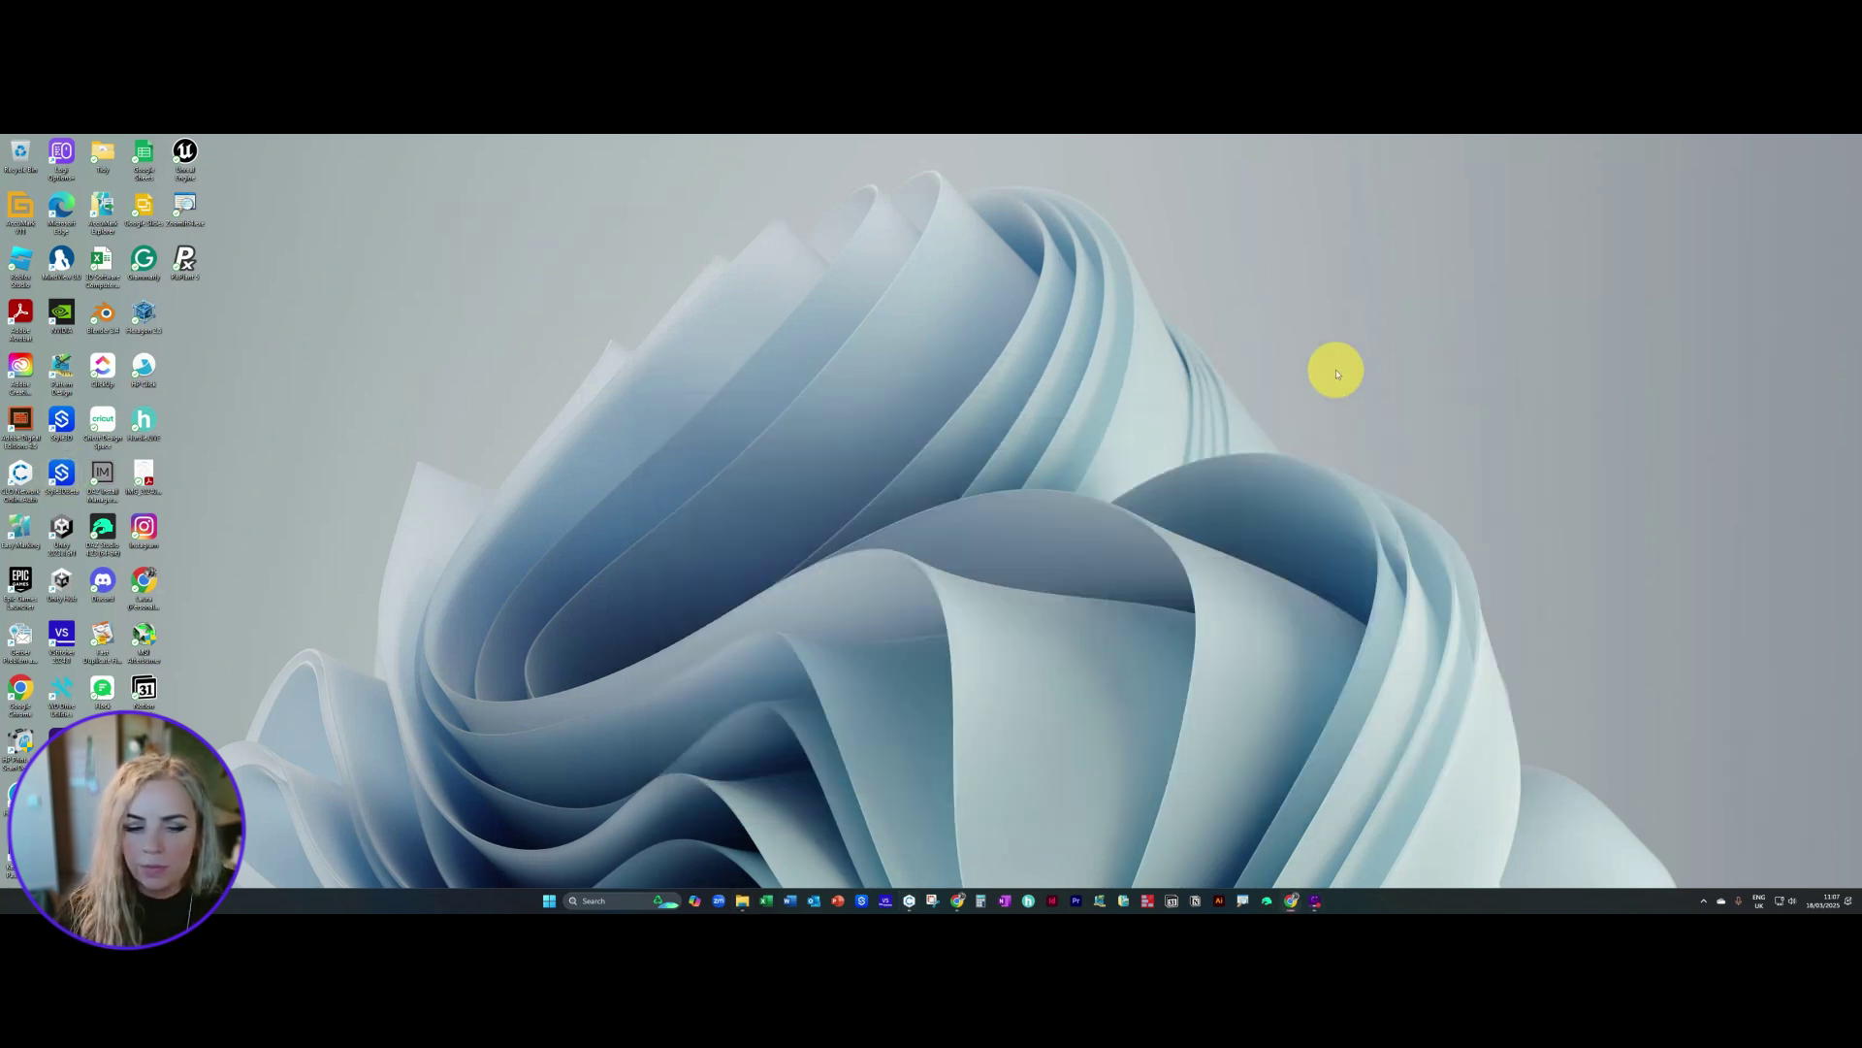
pyautogui.click(1085, 578)
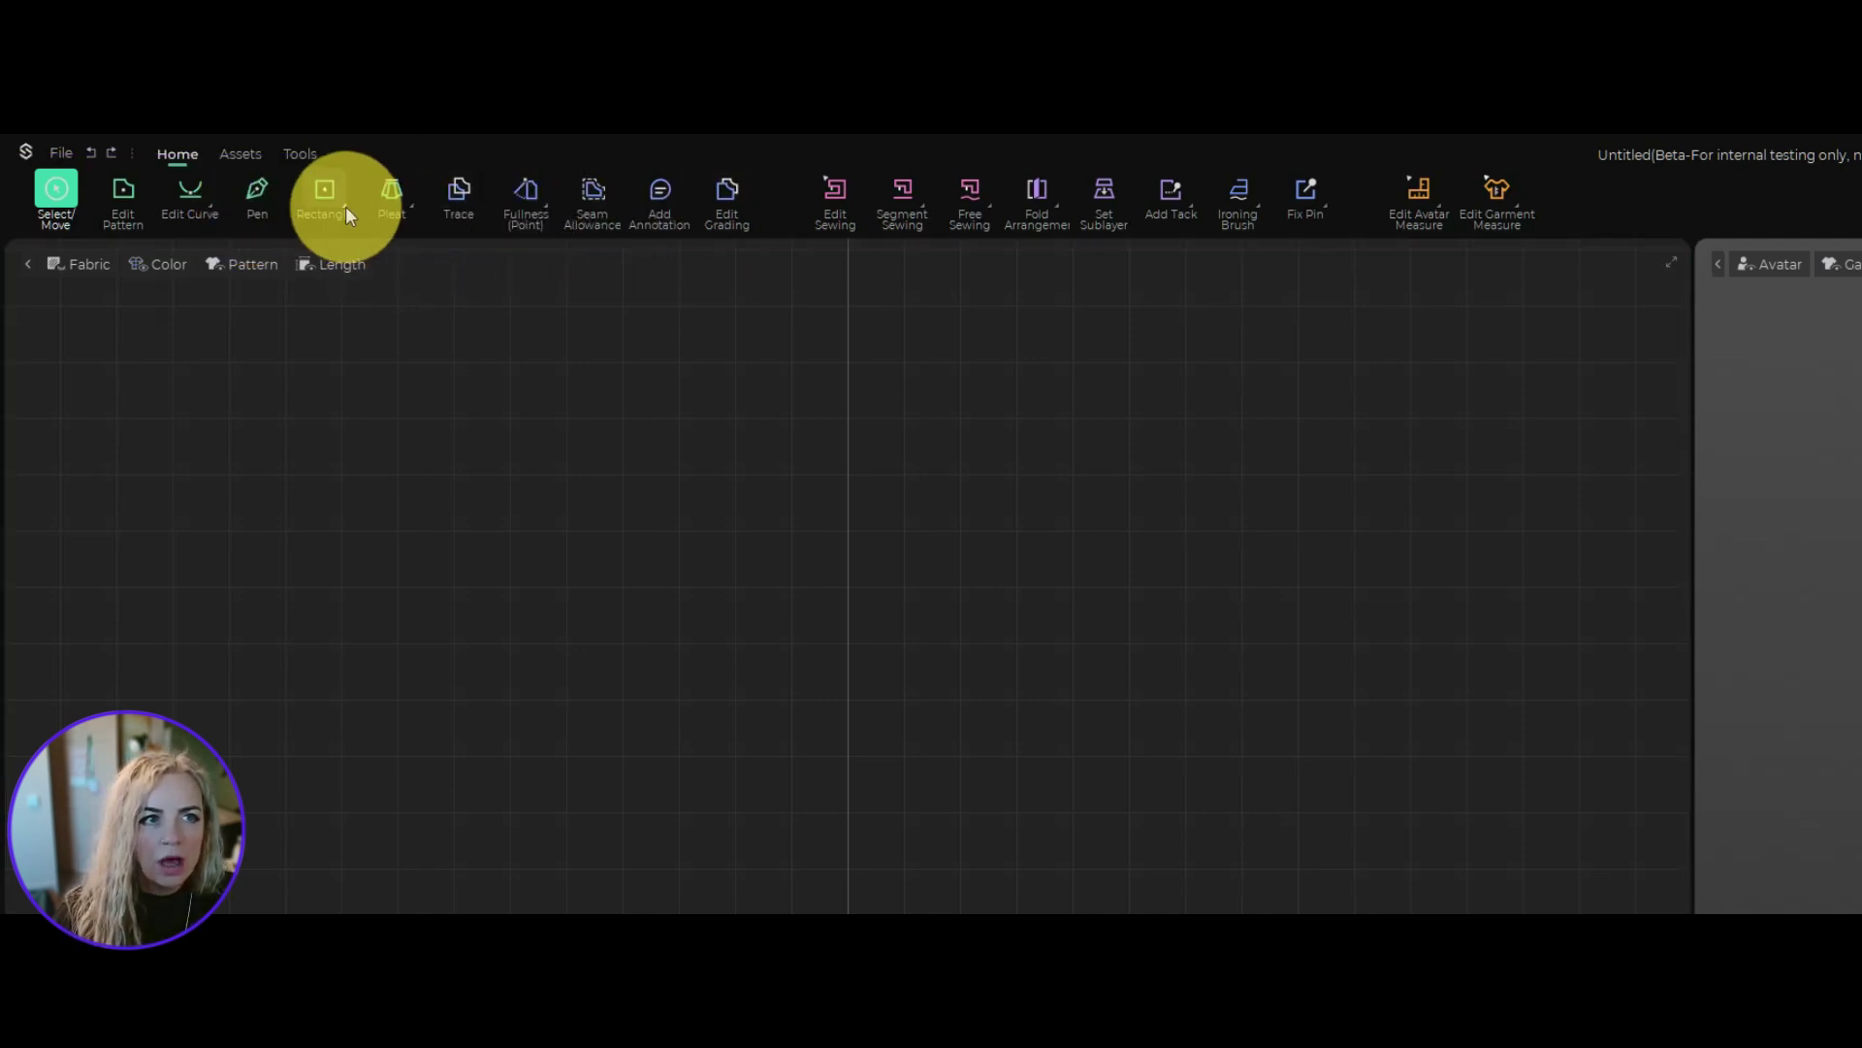
# Step: Glance at the Rectangle tool dropdown, then reach the Style3D import formats under File
pyautogui.click(346, 205)
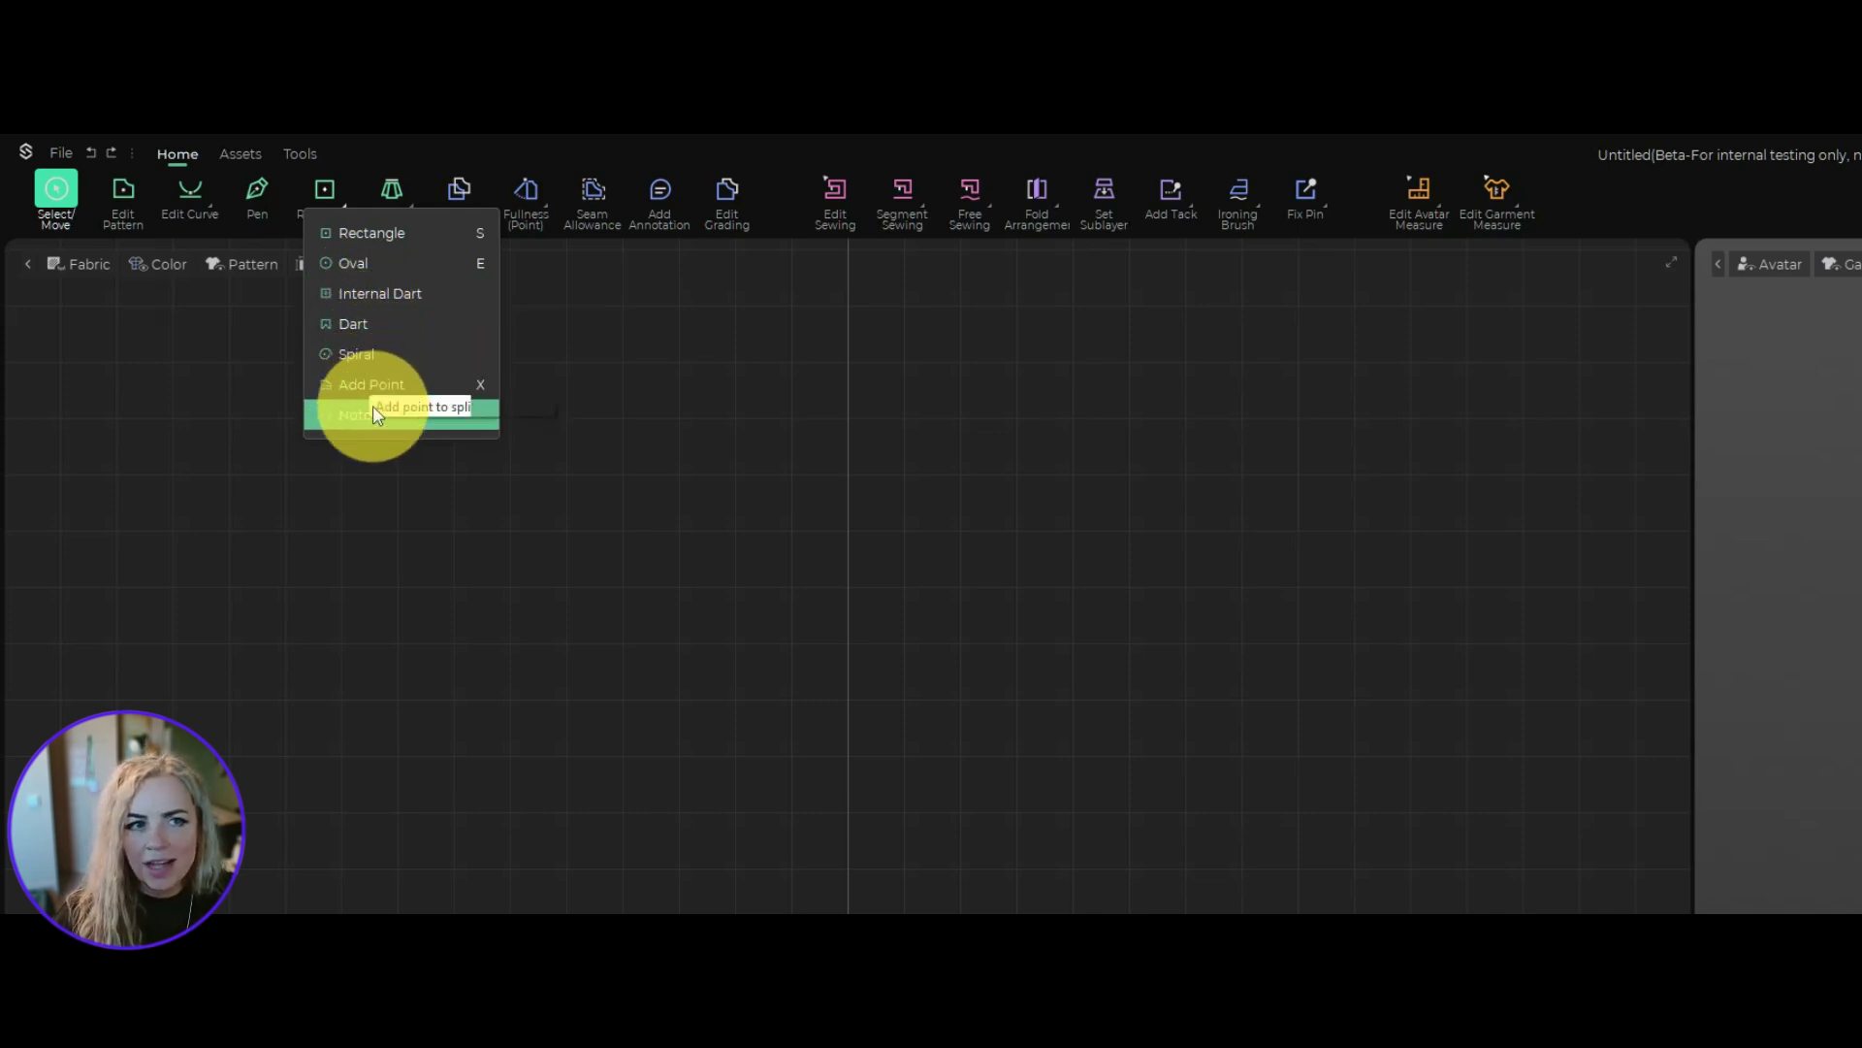
pyautogui.click(825, 528)
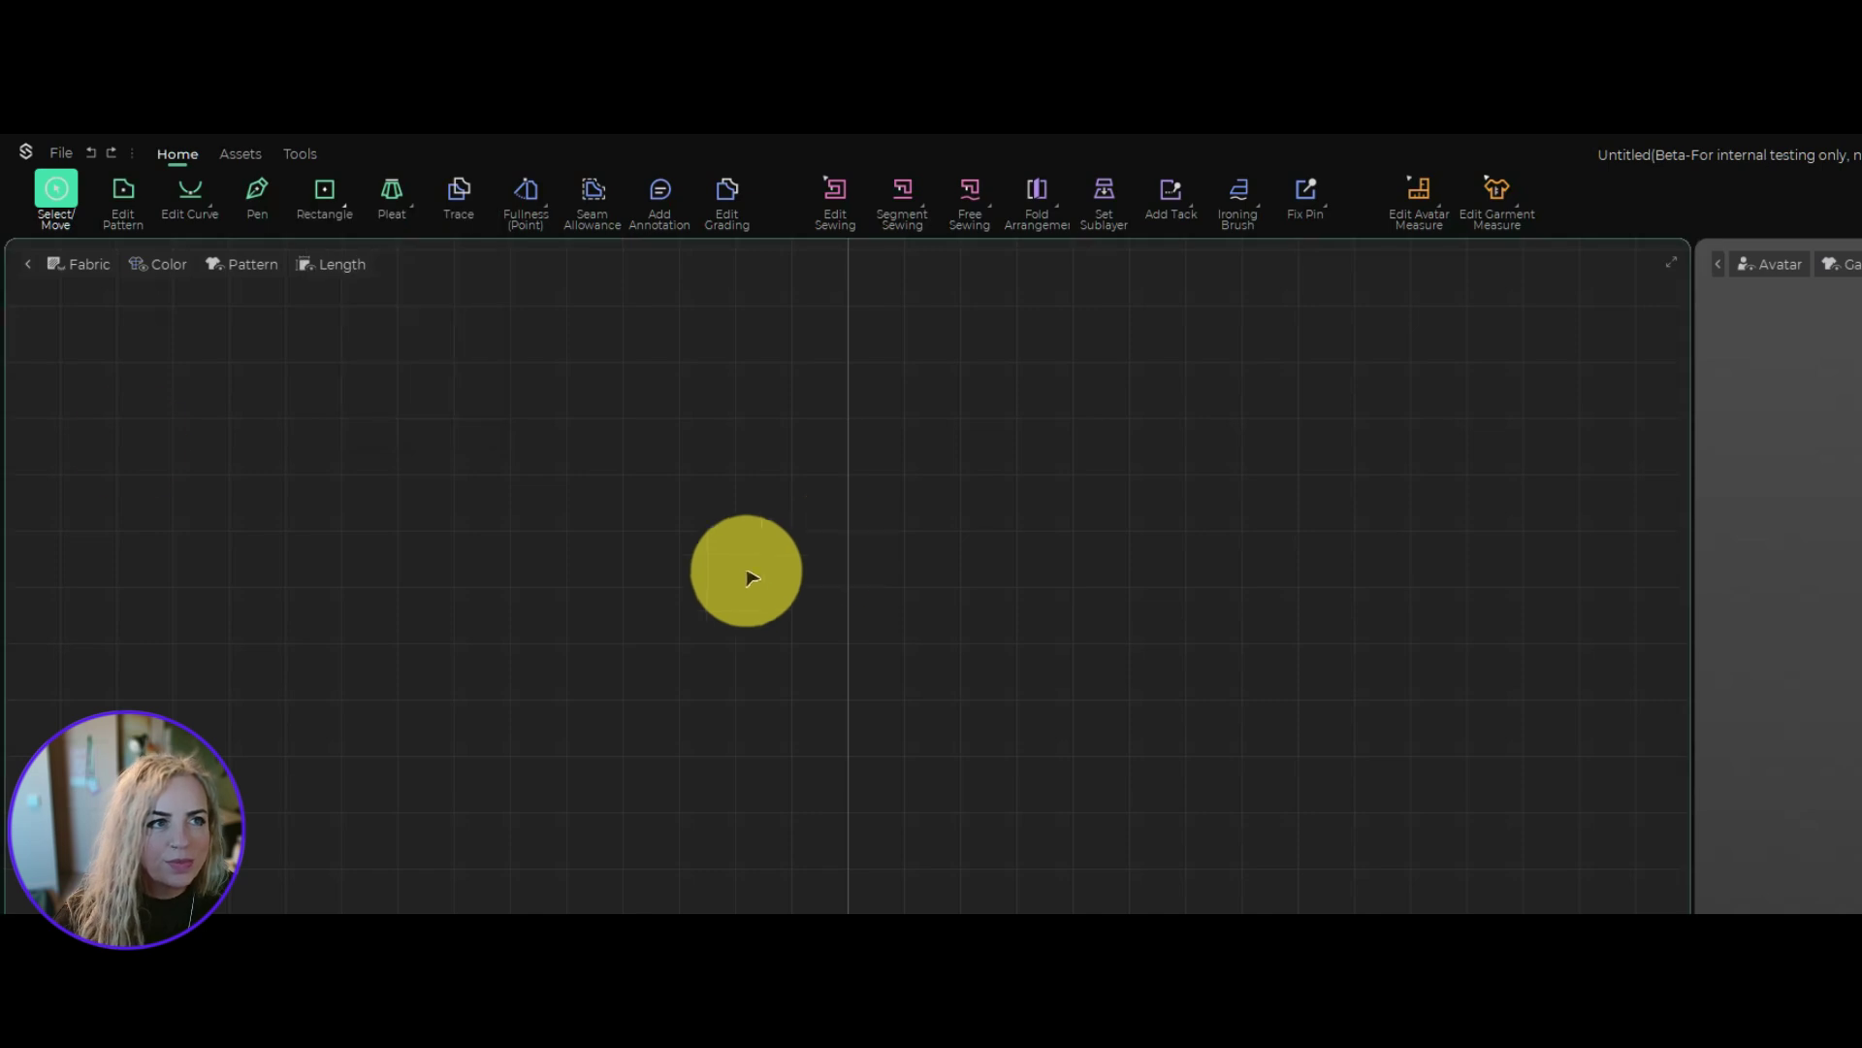
pyautogui.click(61, 153)
pyautogui.moveTo(102, 361)
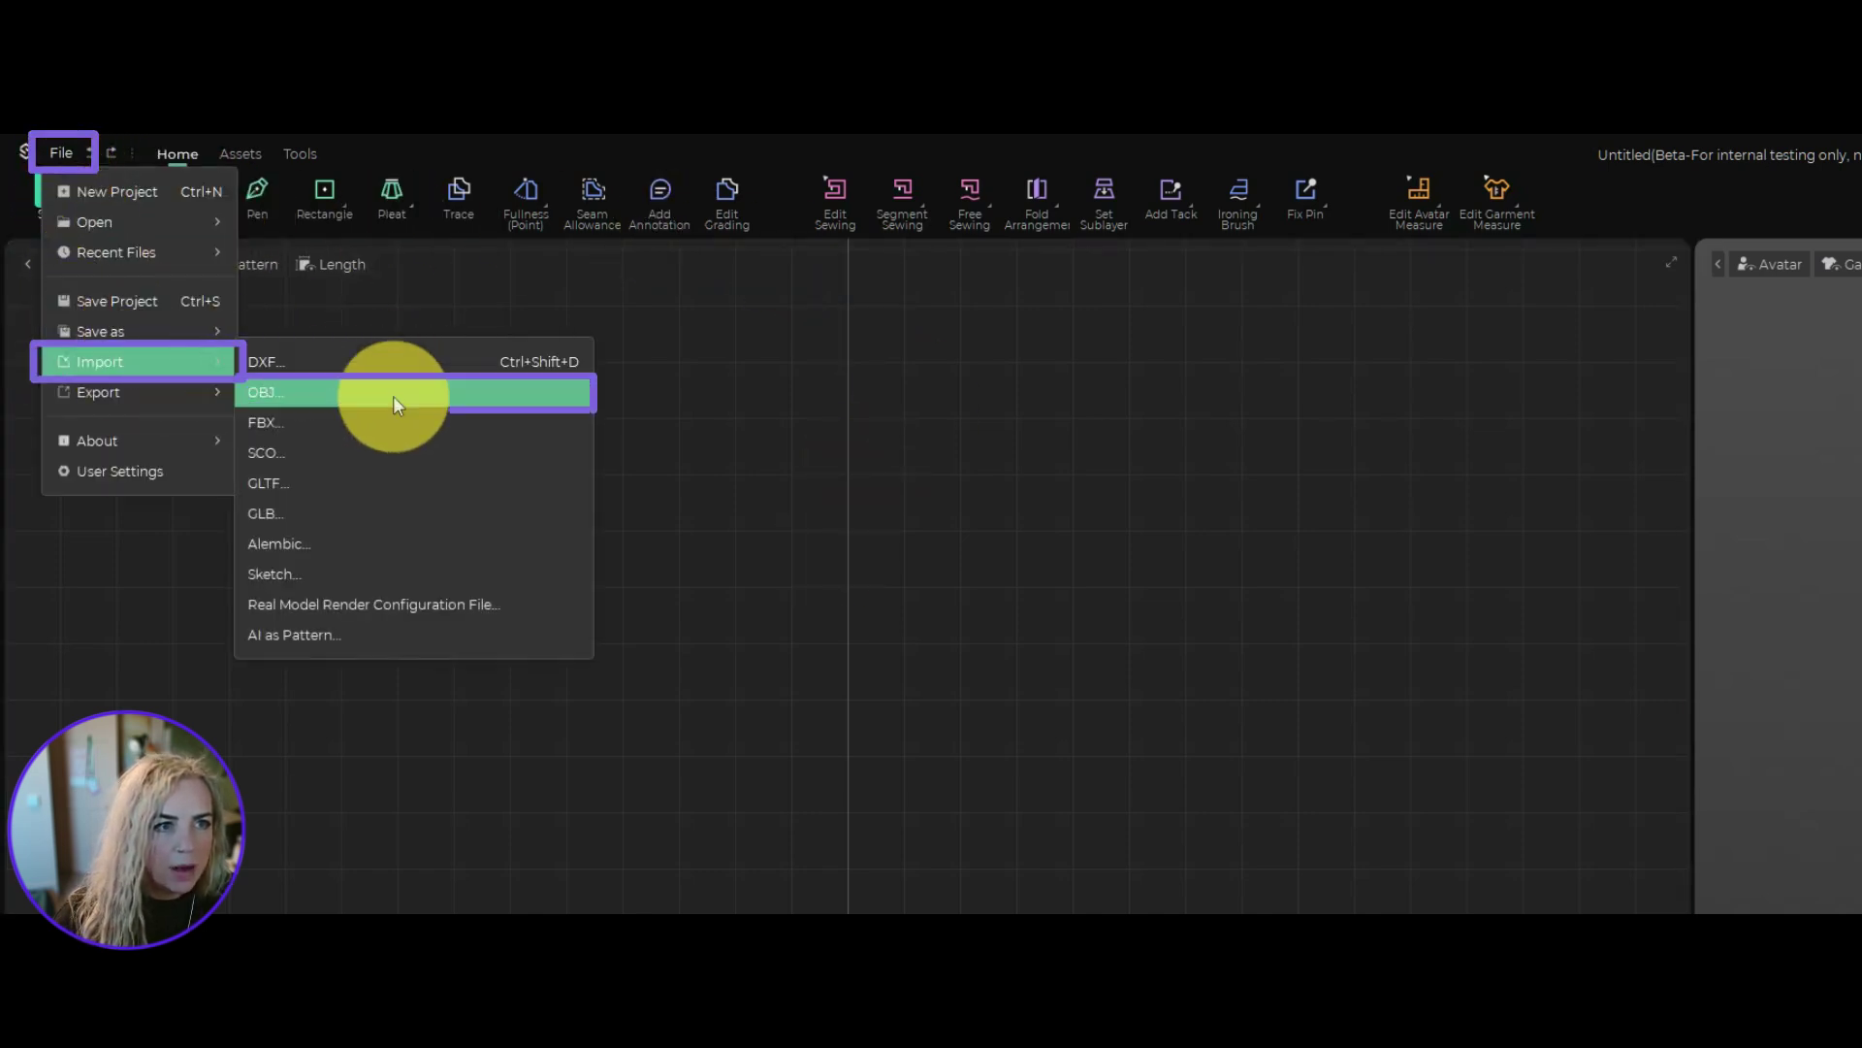
# Step: Choose OBJ import and select Jody Test 2.zip from Downloads
pyautogui.click(393, 396)
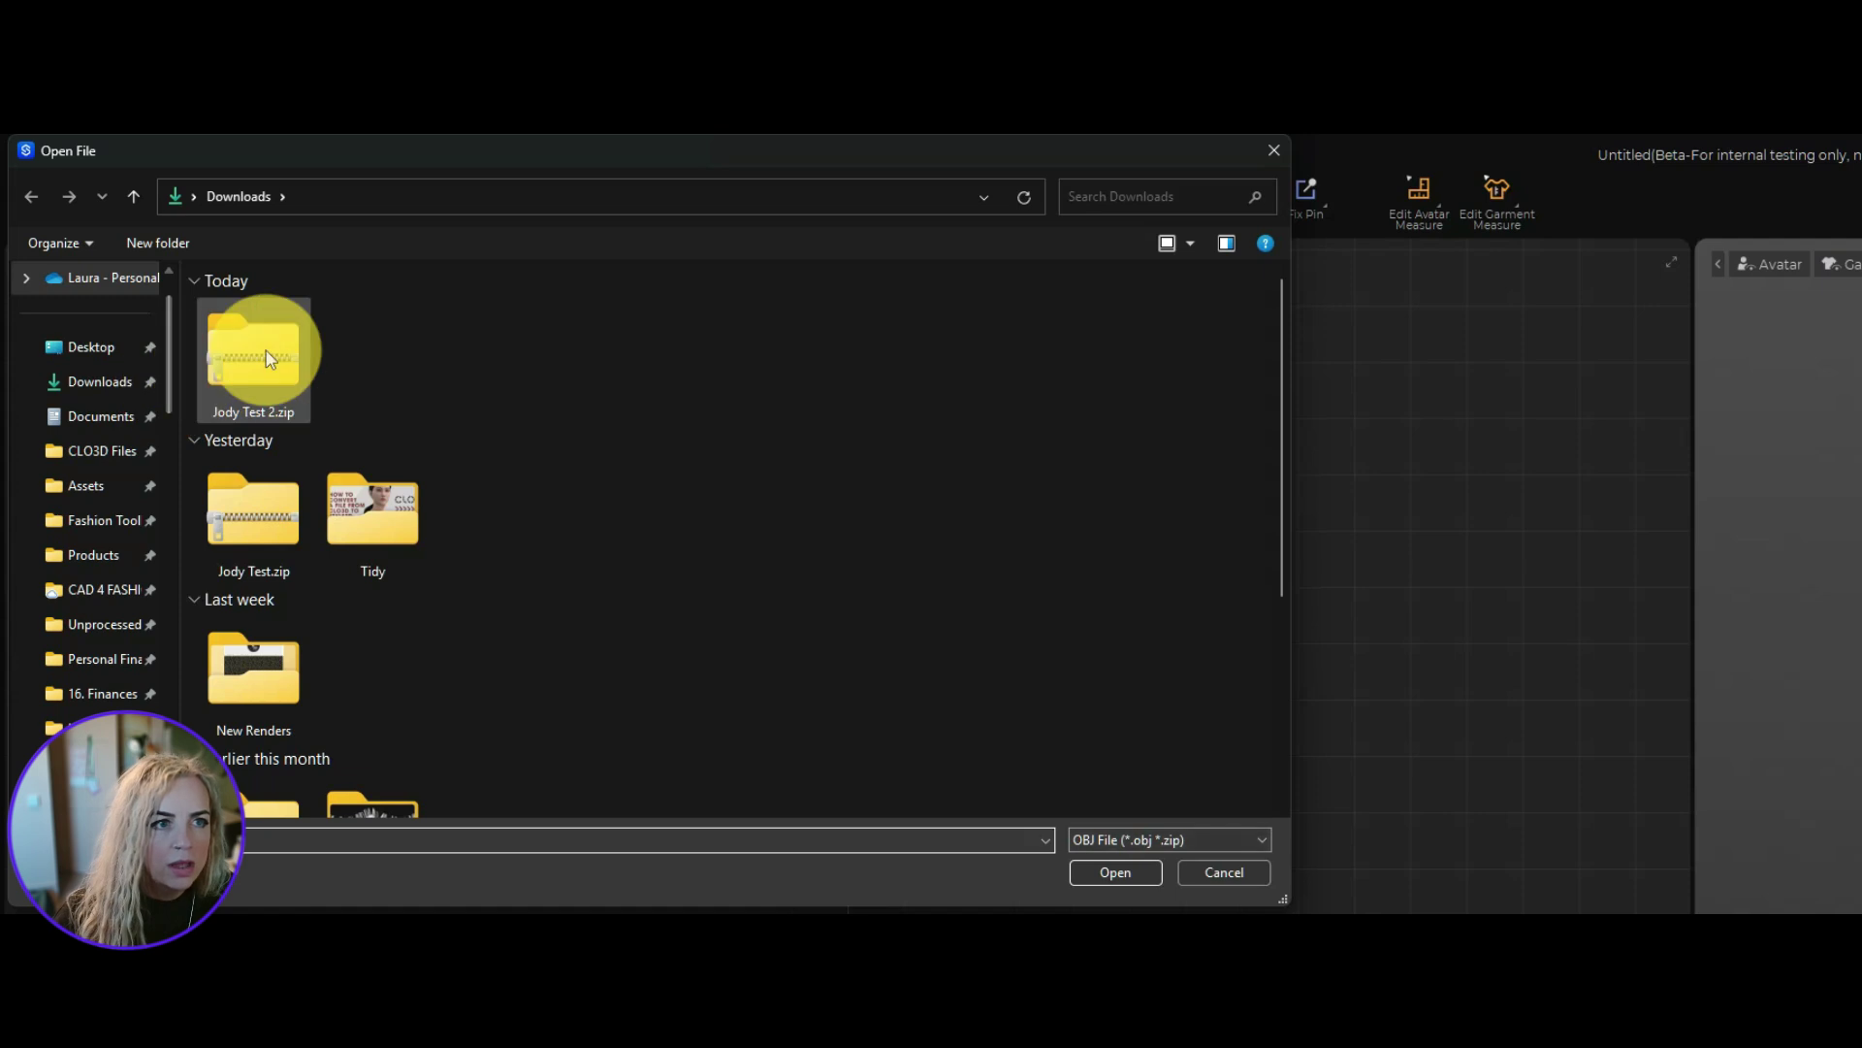
pyautogui.click(253, 356)
pyautogui.click(1119, 873)
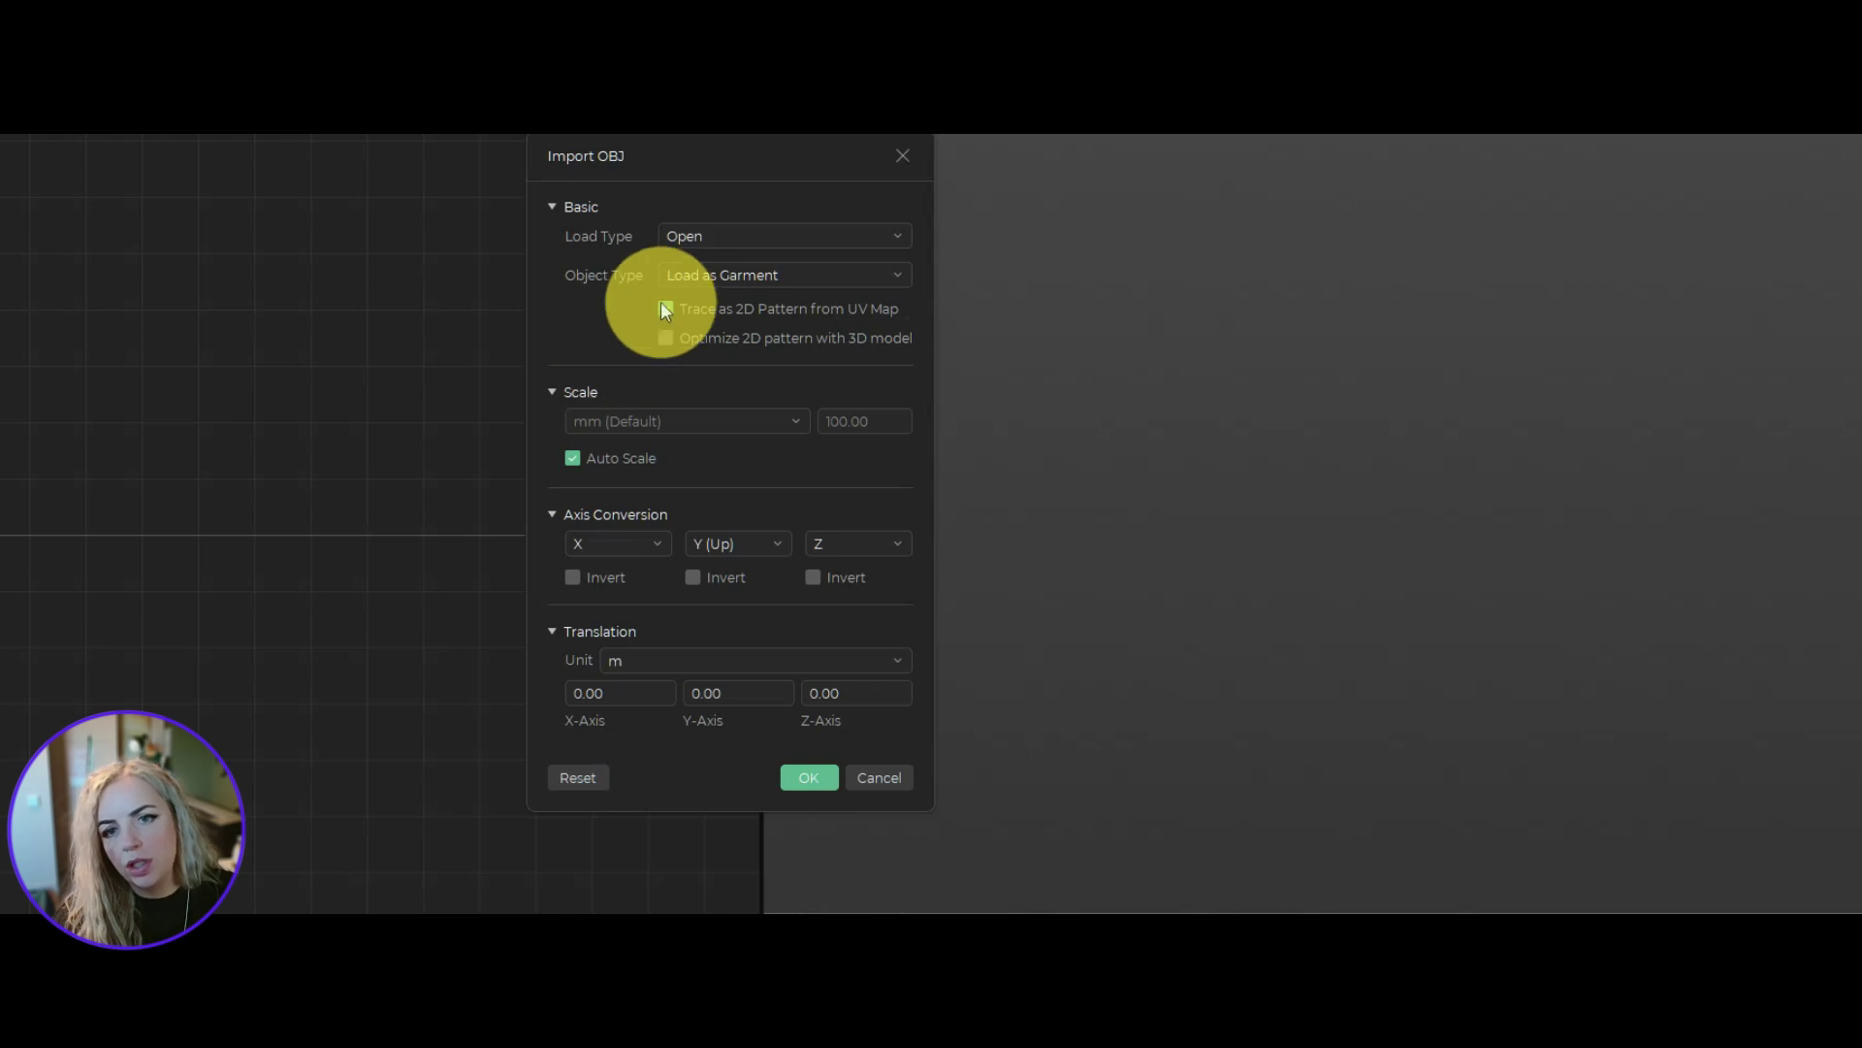
# Step: Import with Load Type Open, Load as Garment and Trace as 2D Pattern from UV Map
pyautogui.click(696, 238)
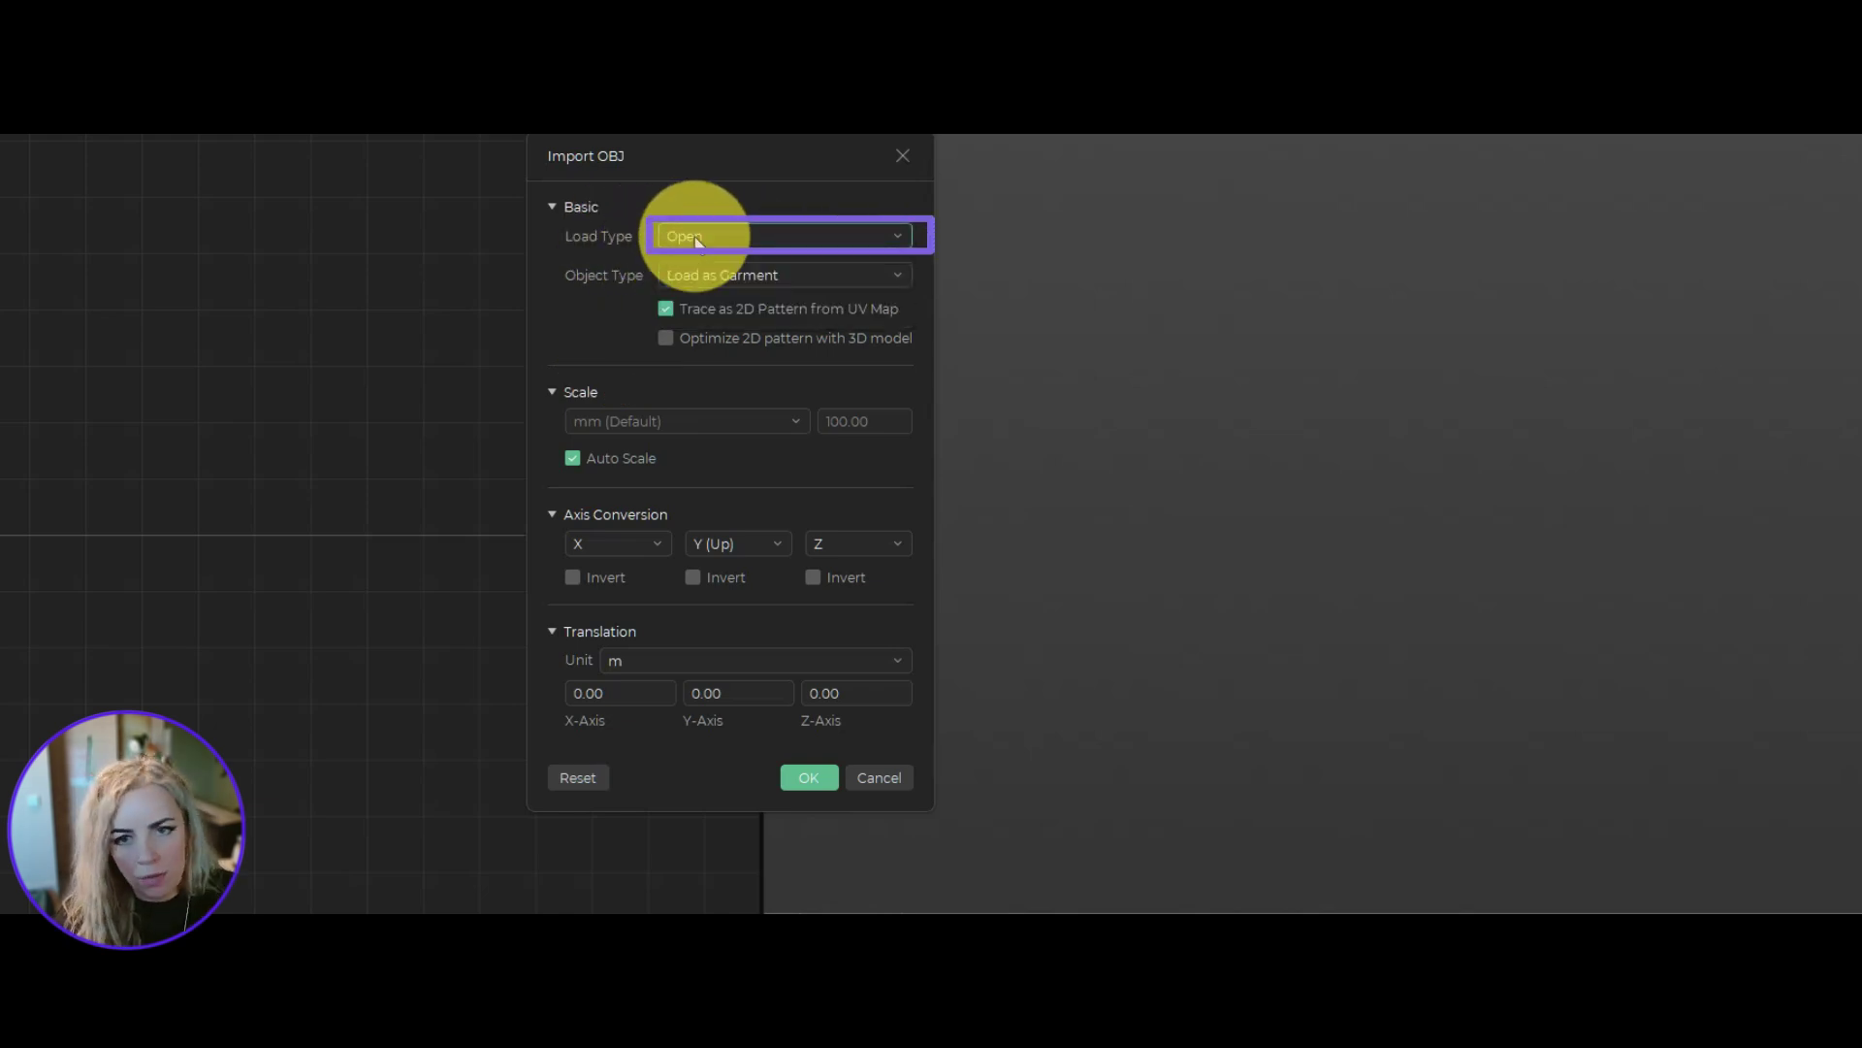
pyautogui.click(695, 242)
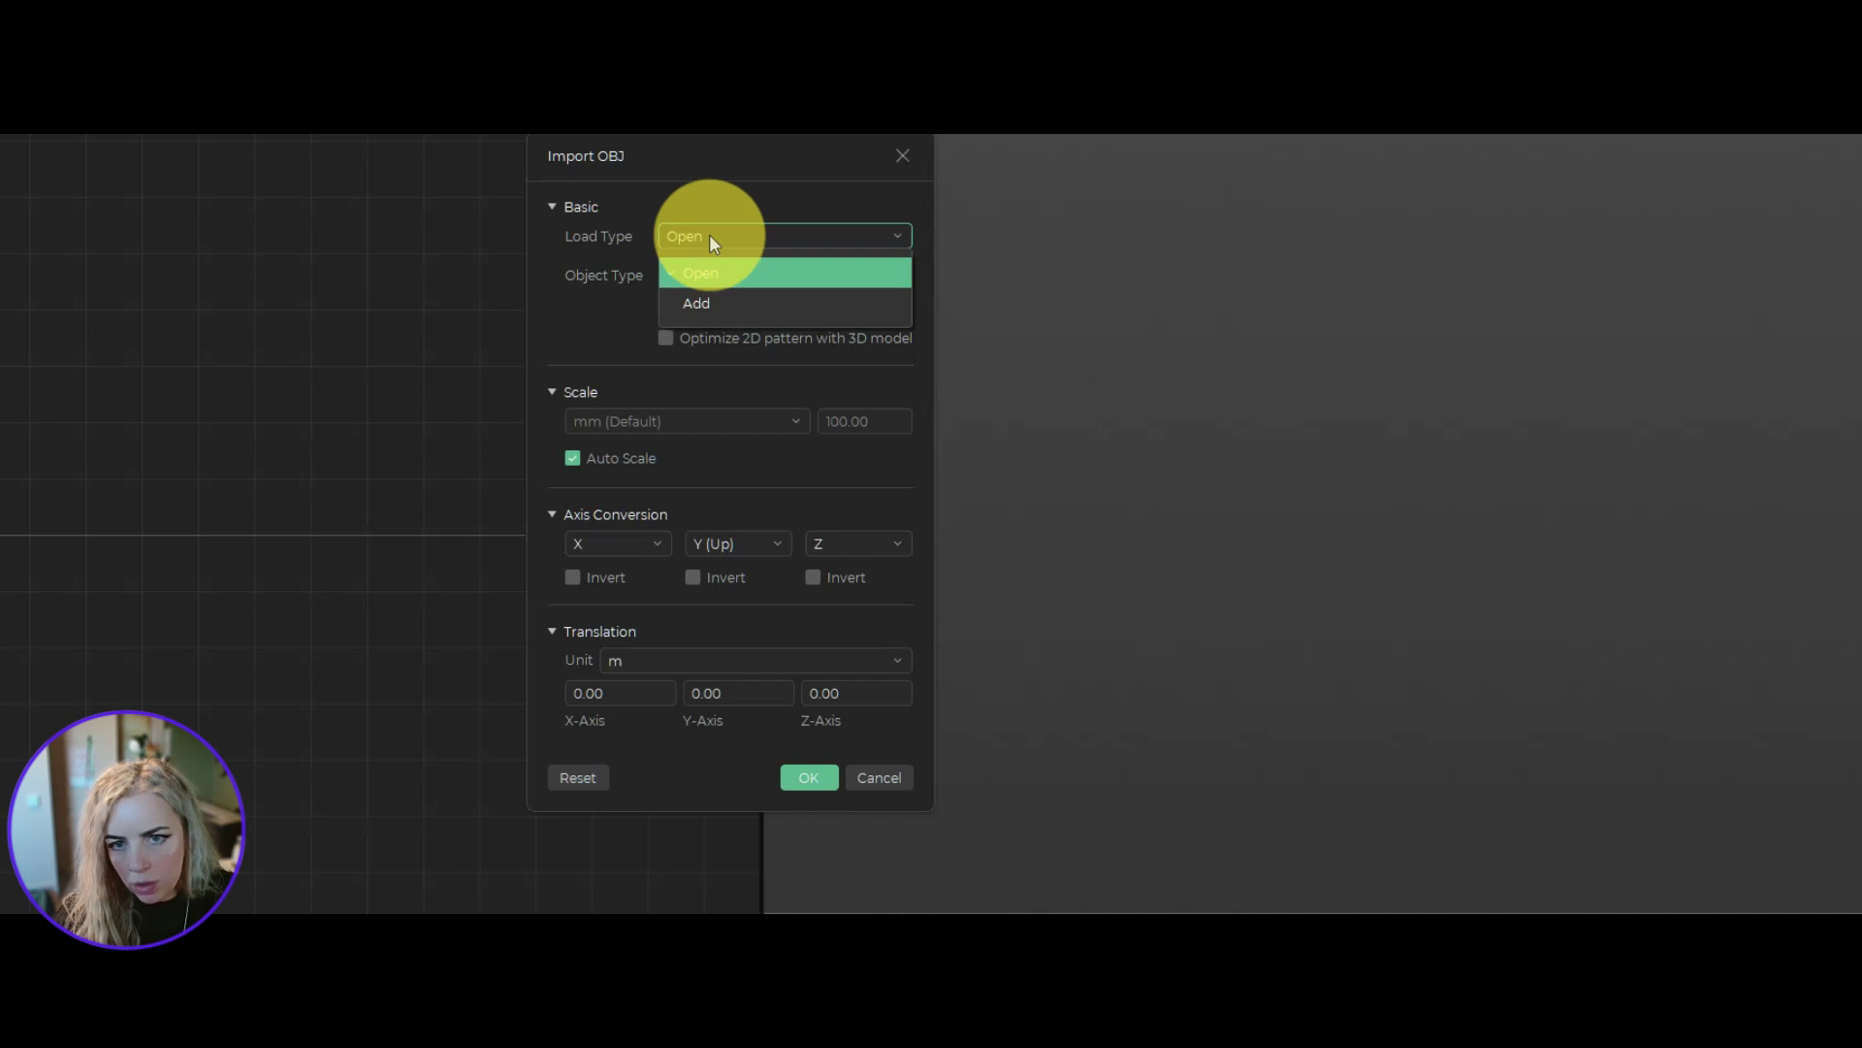
pyautogui.click(709, 235)
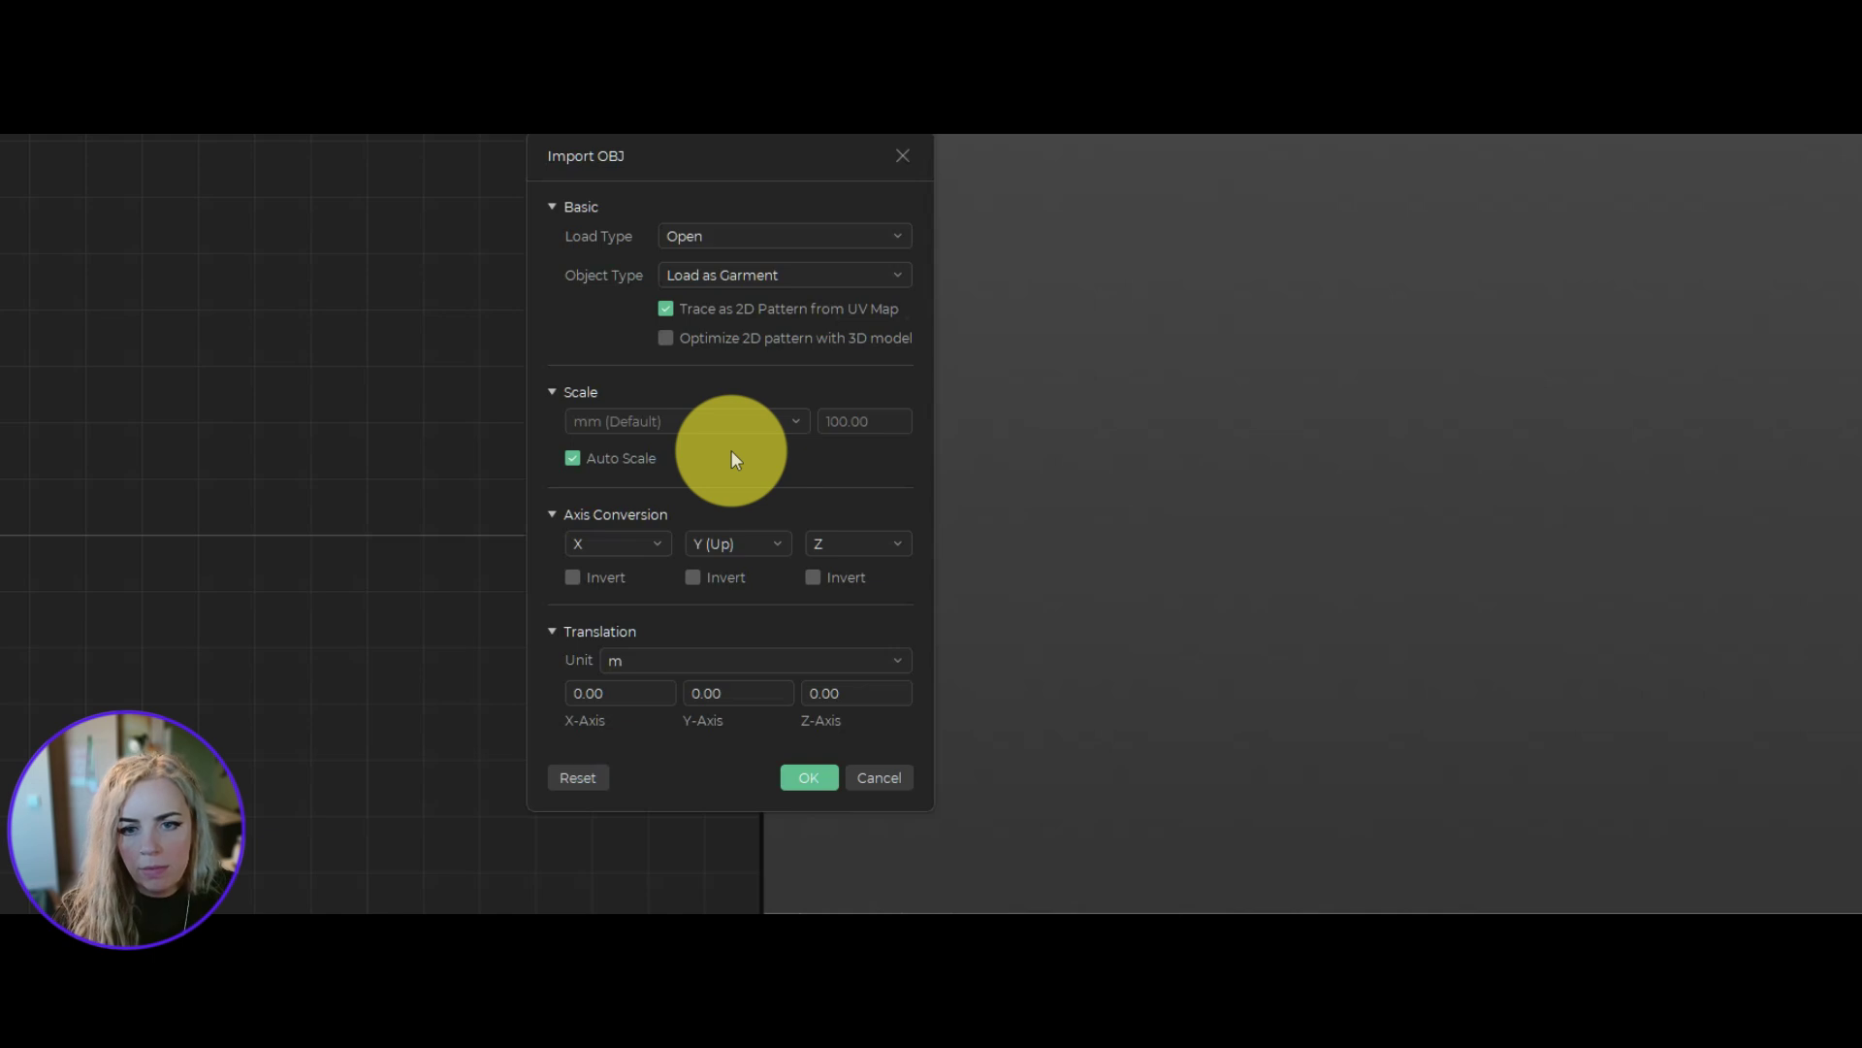
pyautogui.click(814, 782)
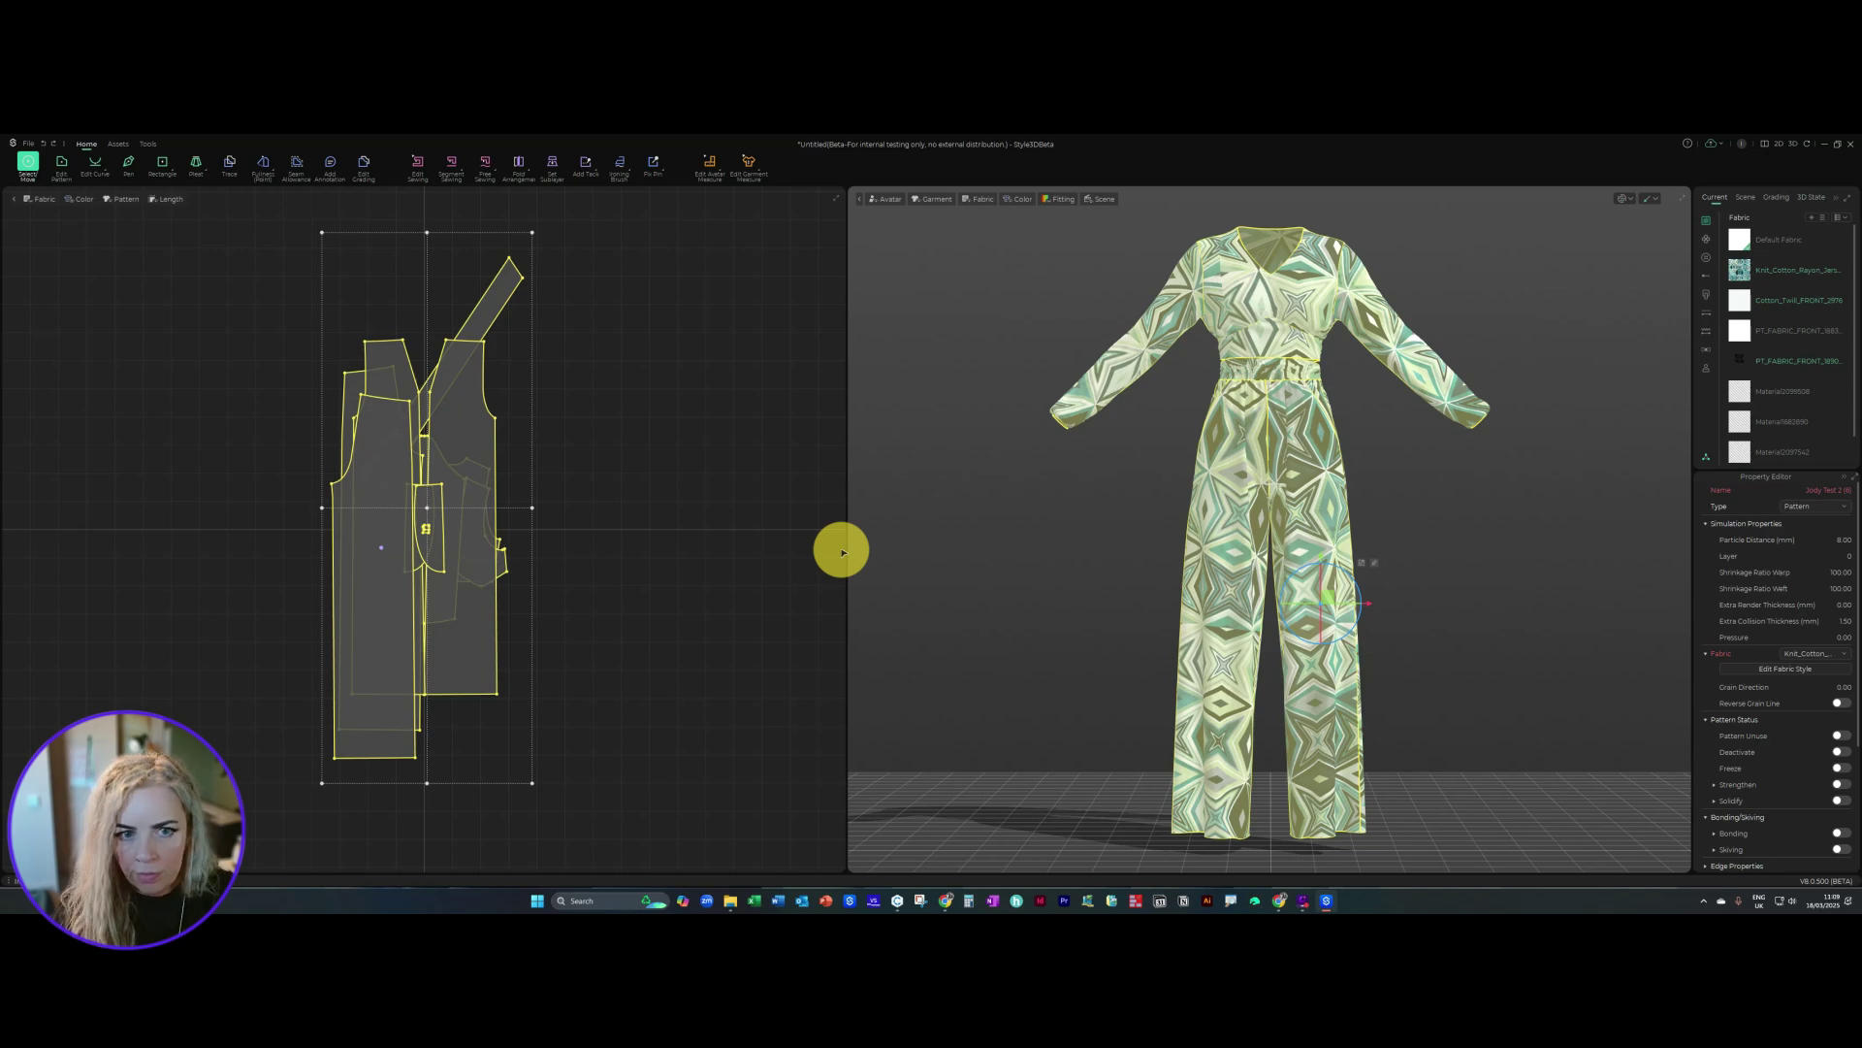
# Step: Deselect the imported jumpsuit and orbit to its side and back to the front view
pyautogui.click(1390, 472)
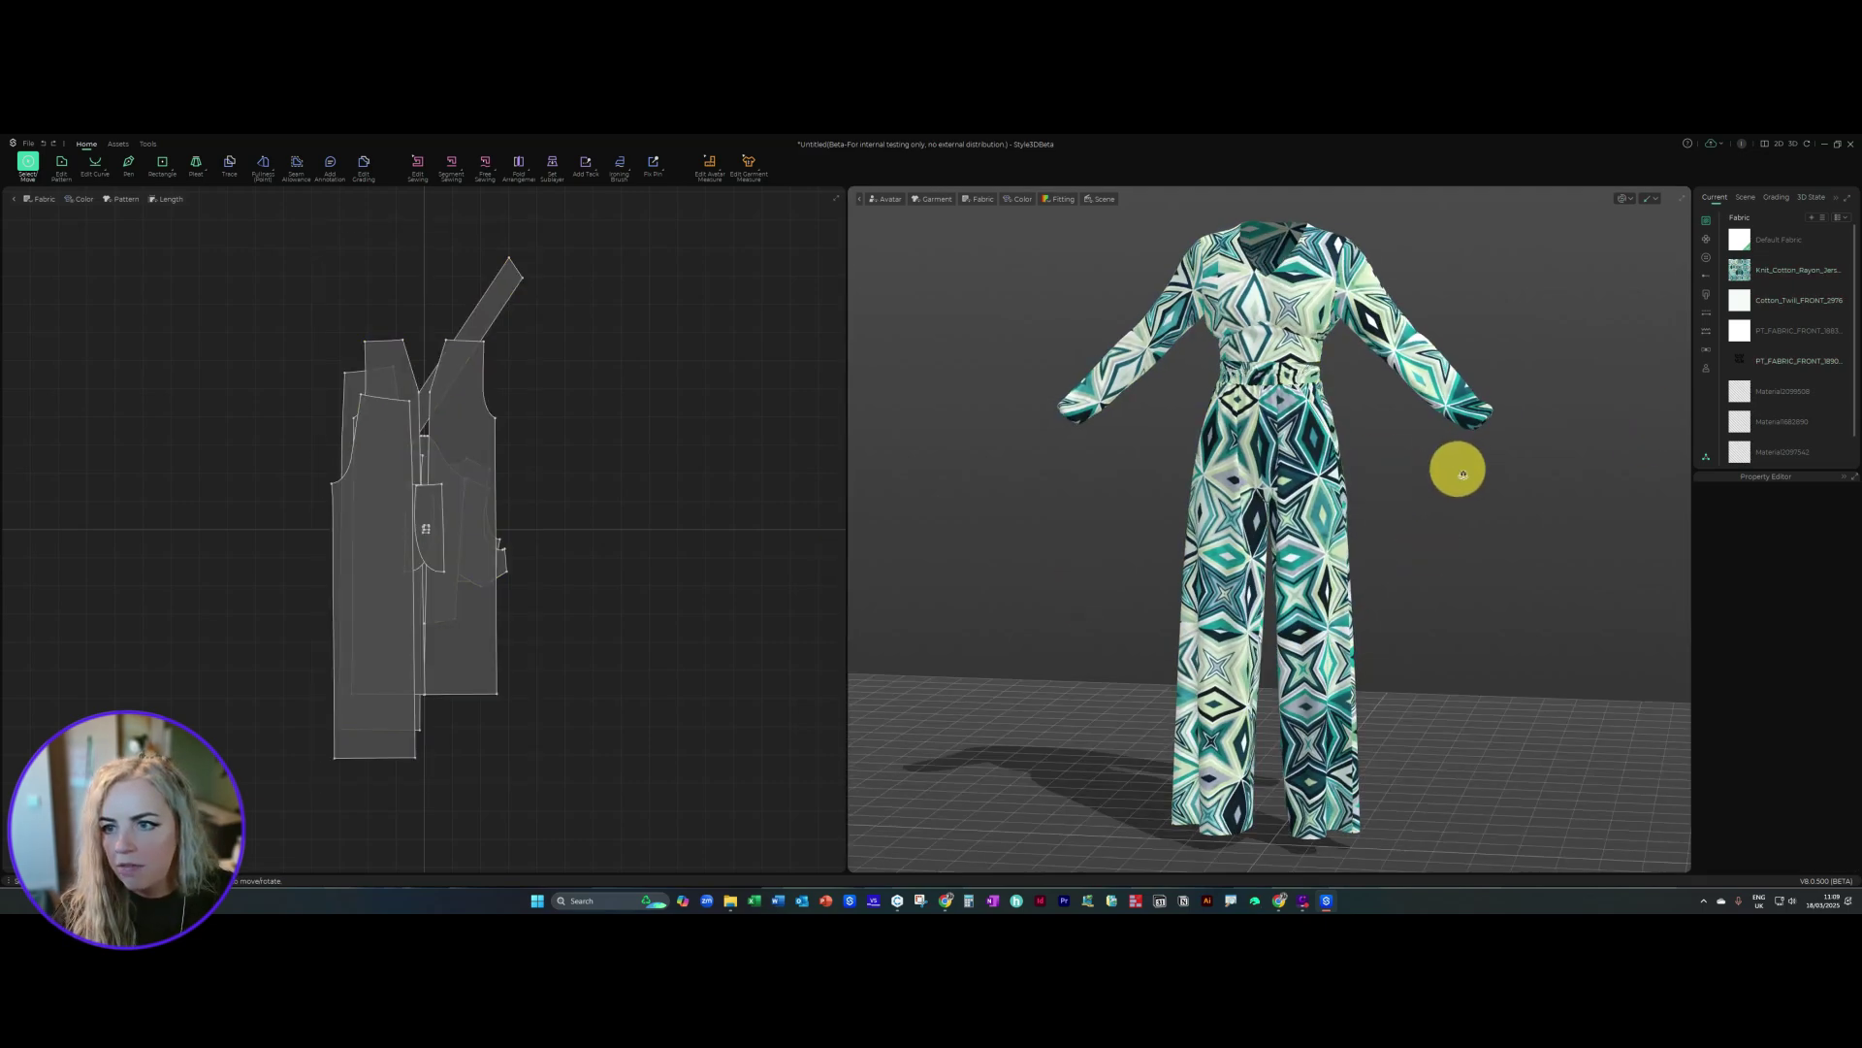
pyautogui.moveTo(1459, 470)
pyautogui.mouseDown(button='right')
pyautogui.moveTo(1043, 474)
pyautogui.moveTo(1473, 474)
pyautogui.moveTo(1341, 483)
pyautogui.mouseUp(button='right')
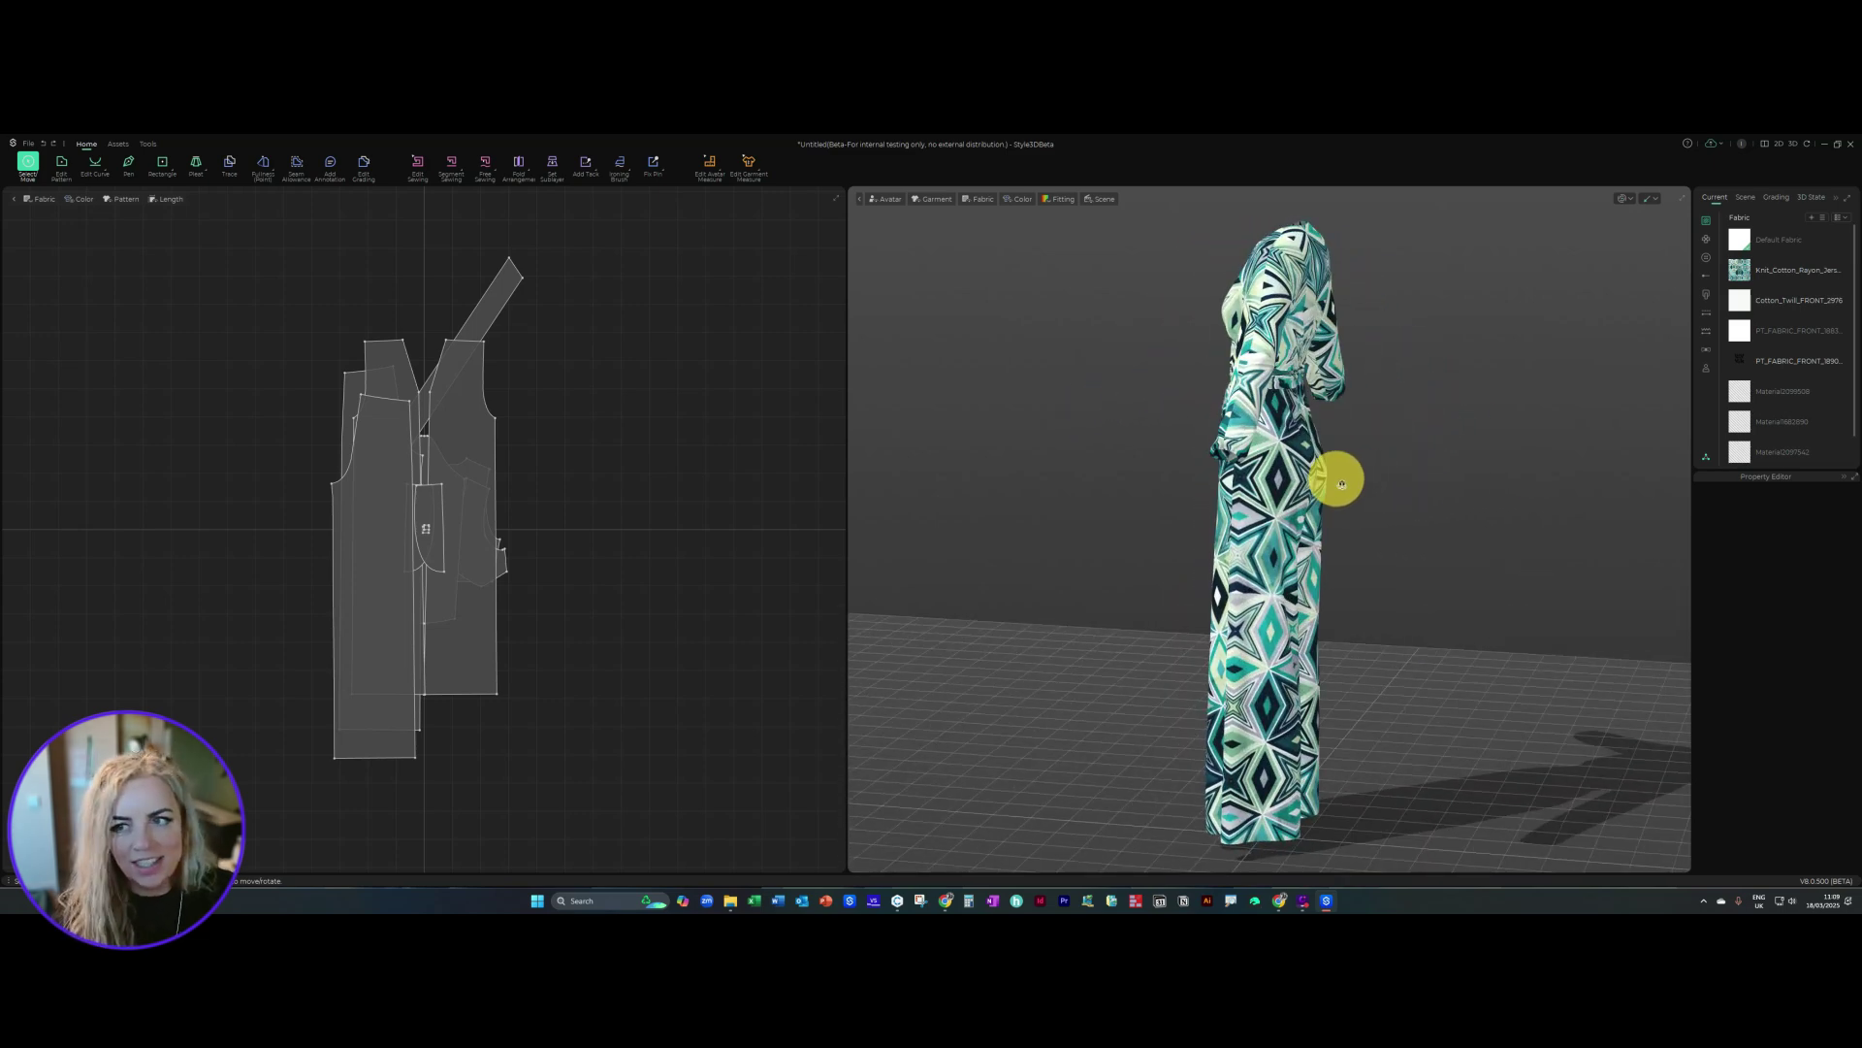
pyautogui.moveTo(1340, 484); pyautogui.dragTo(1502, 474, button='right')
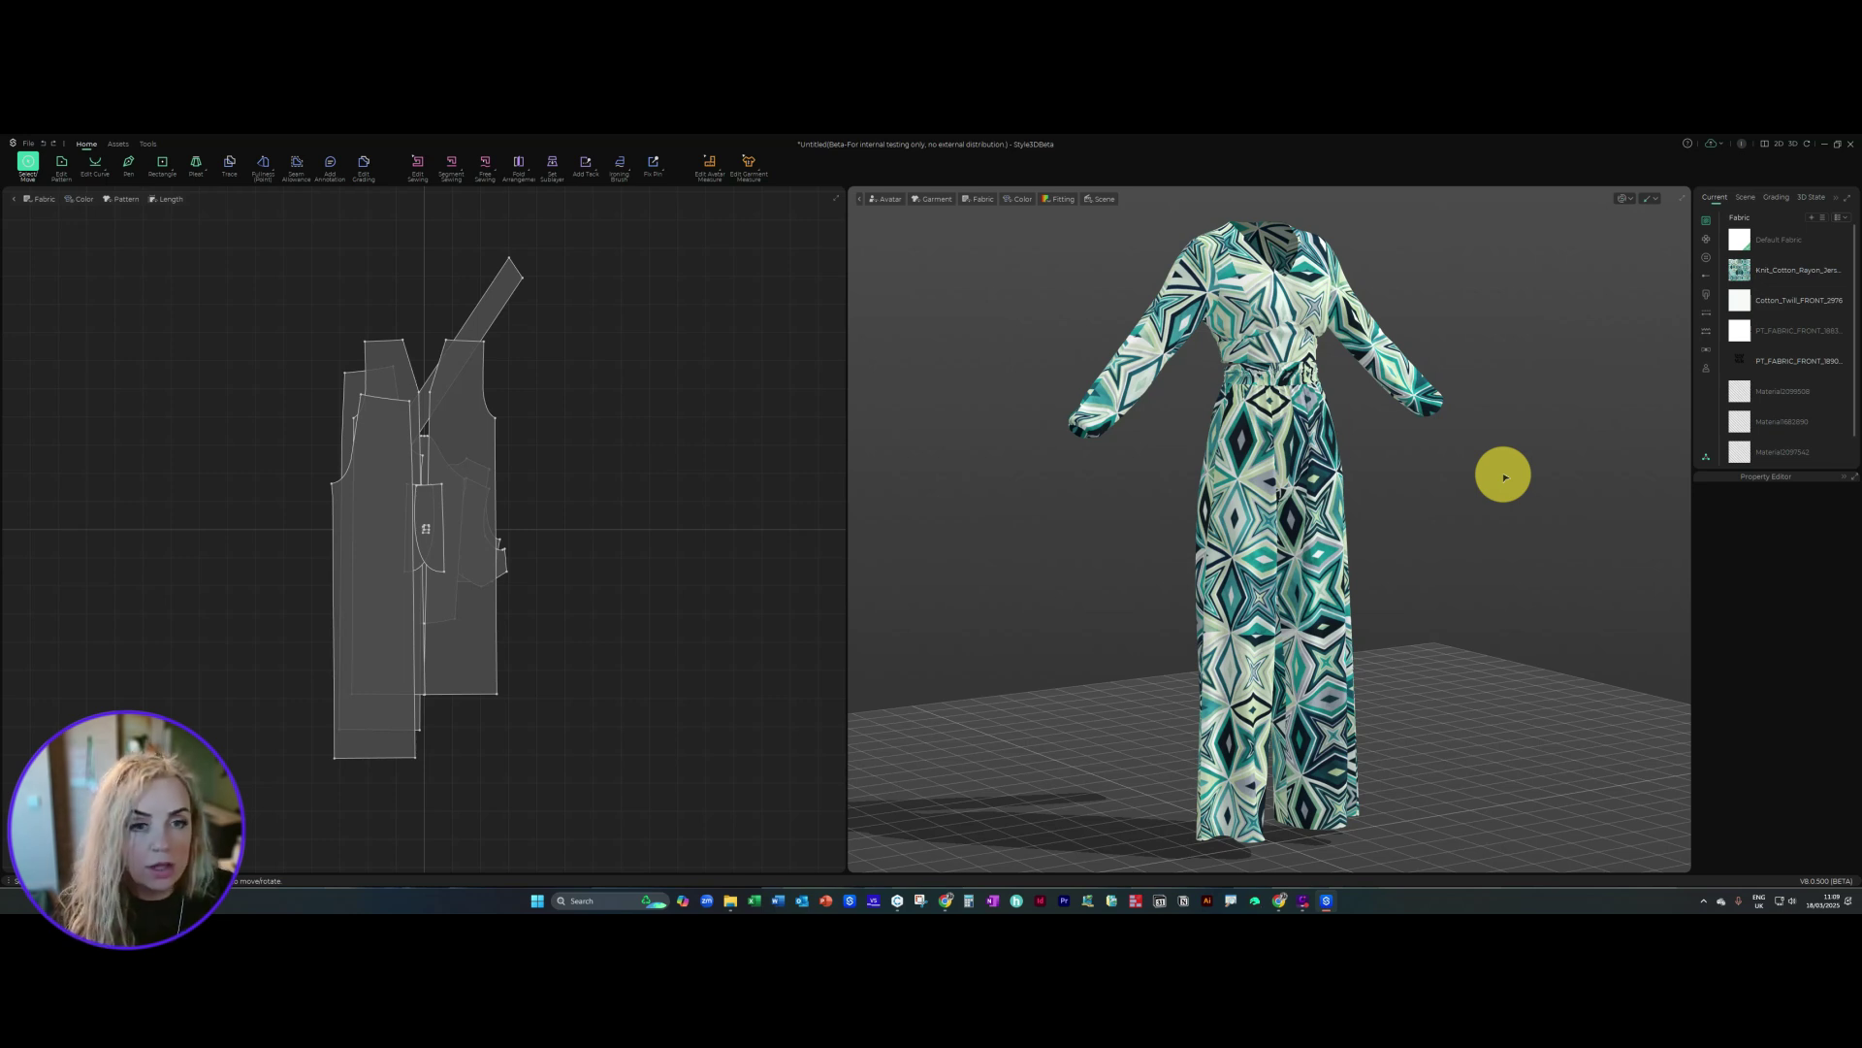
pyautogui.scroll(-3, 603, 432)
pyautogui.scroll(-2, 625, 423)
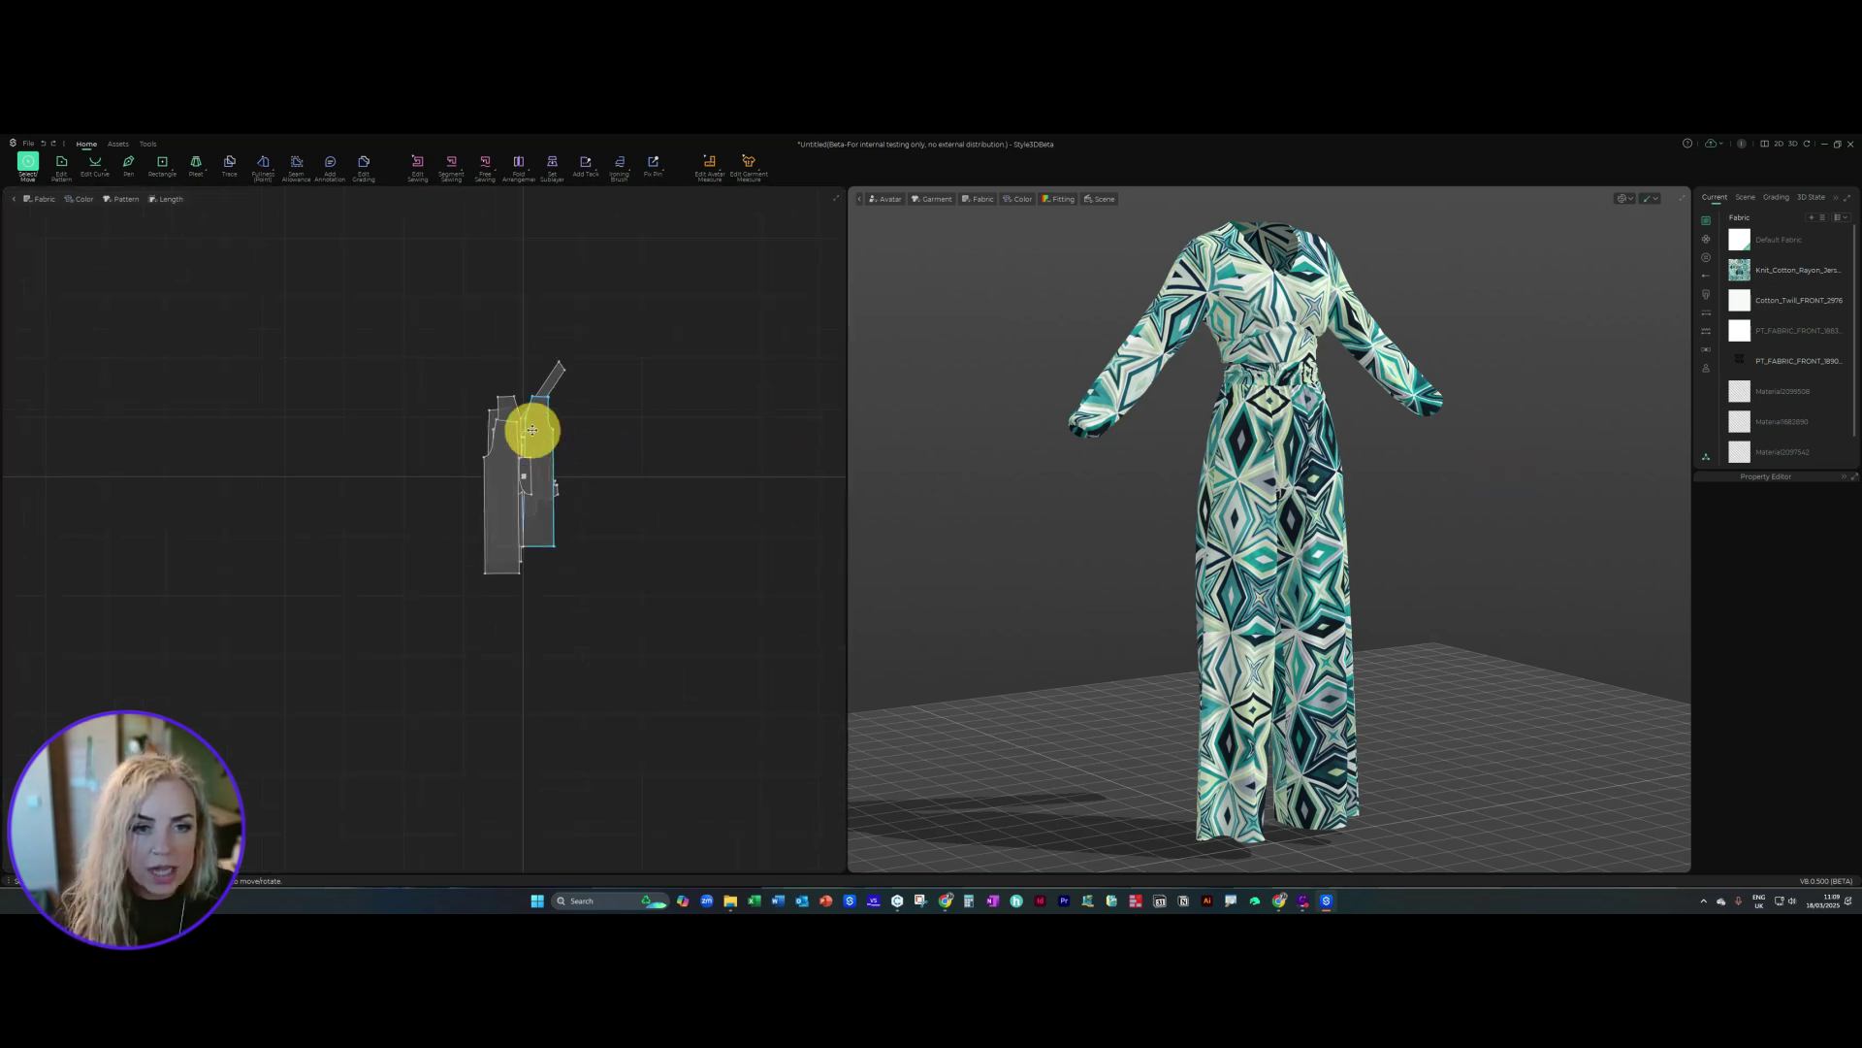